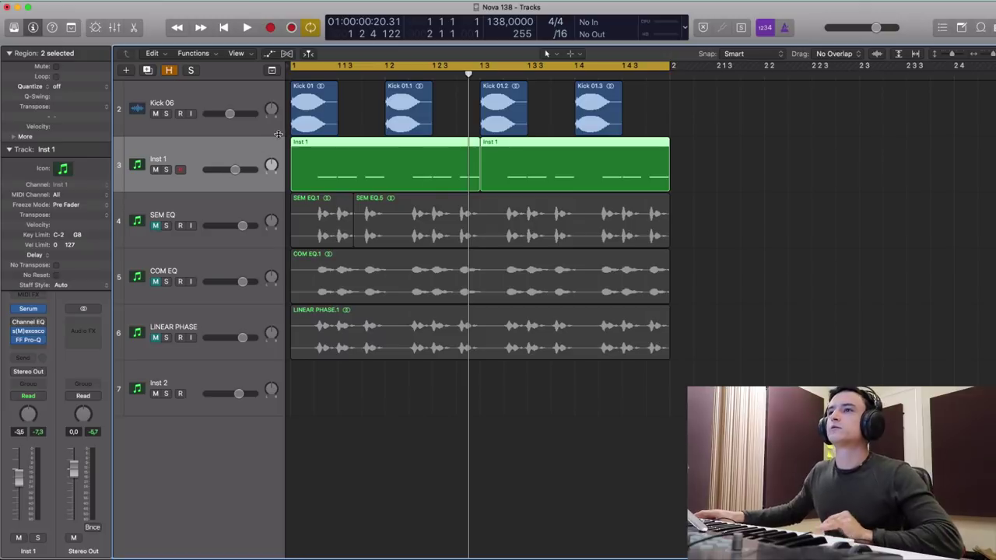
# Step: Solo the Kick 06 and Inst 1 tracks and play them together briefly
pyautogui.click(167, 113)
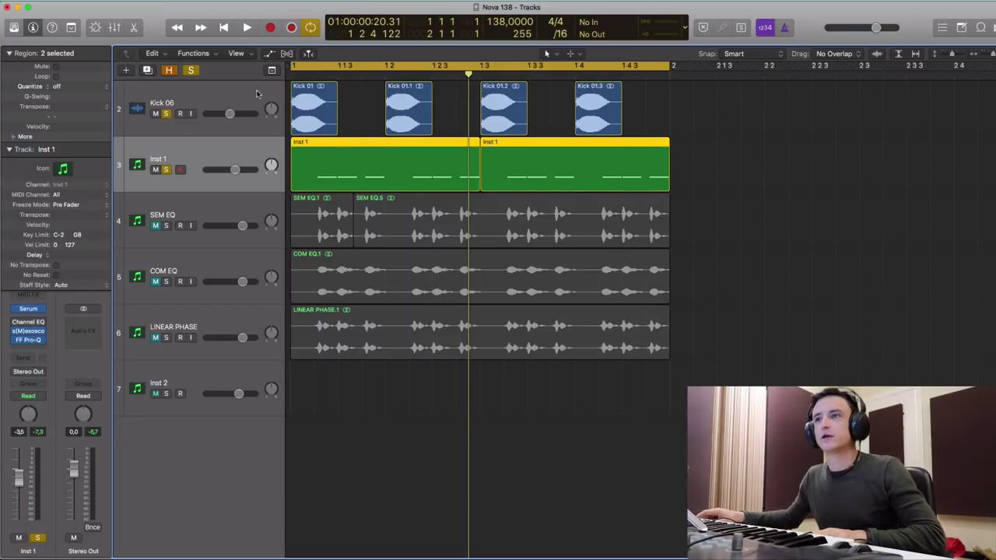
pyautogui.press('space')
pyautogui.press('XF86AudioRaiseVolume')
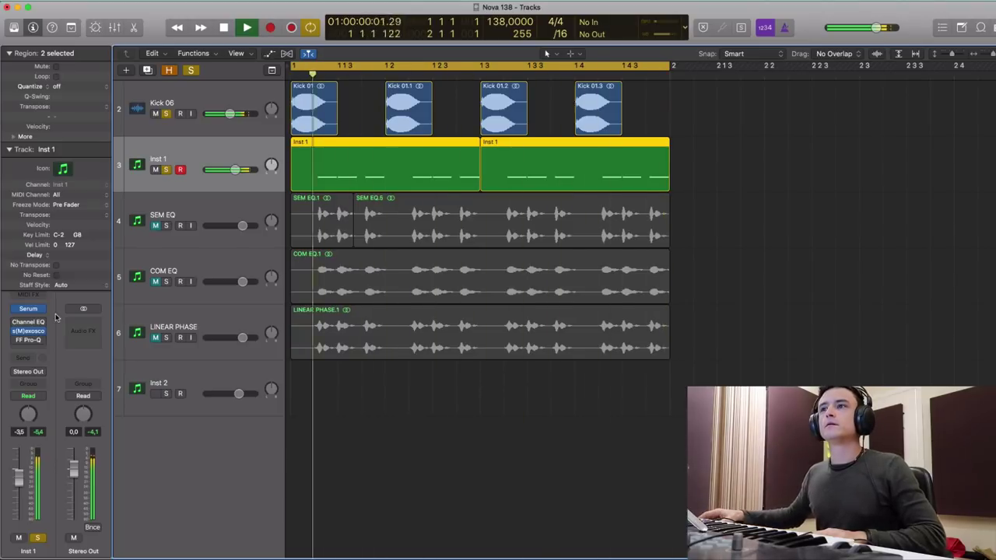
pyautogui.press('space')
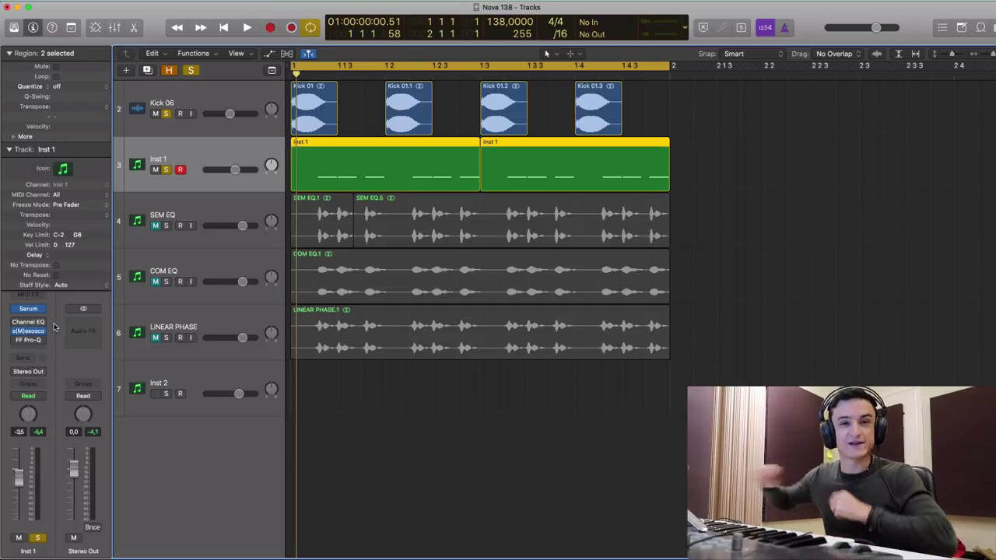
# Step: Switch the solo from the Inst 1 track to the SEM EQ track, keeping Kick 06 soloed
pyautogui.click(187, 202)
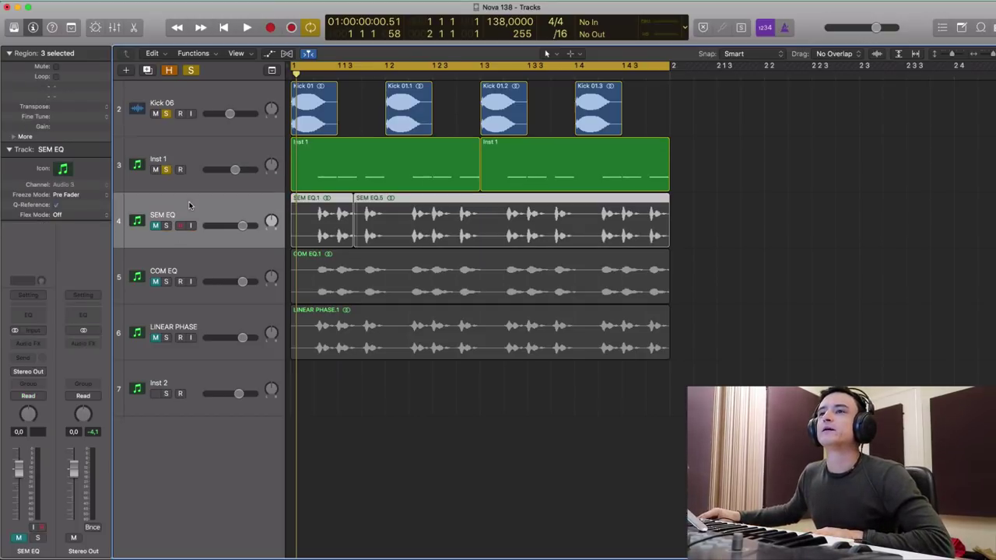
pyautogui.click(226, 158)
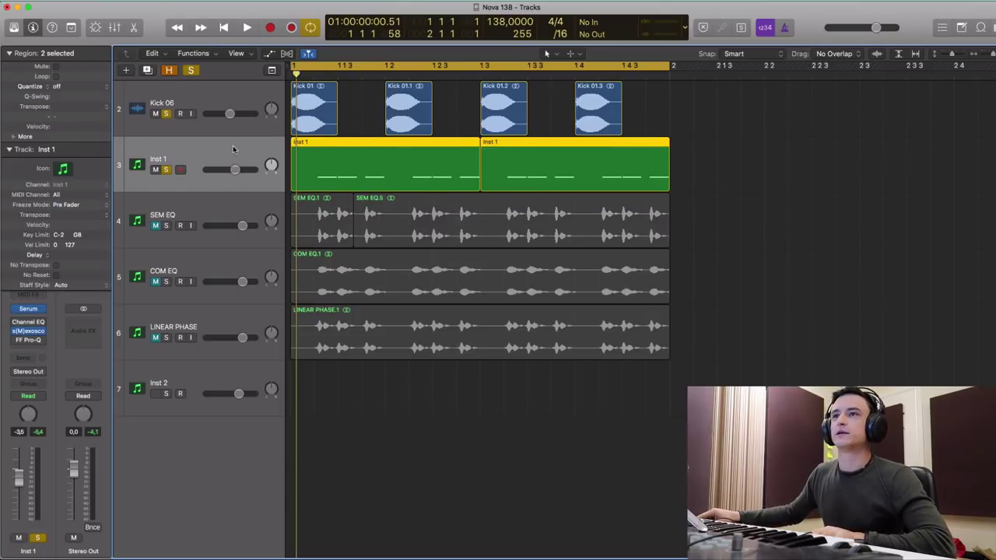
pyautogui.click(186, 210)
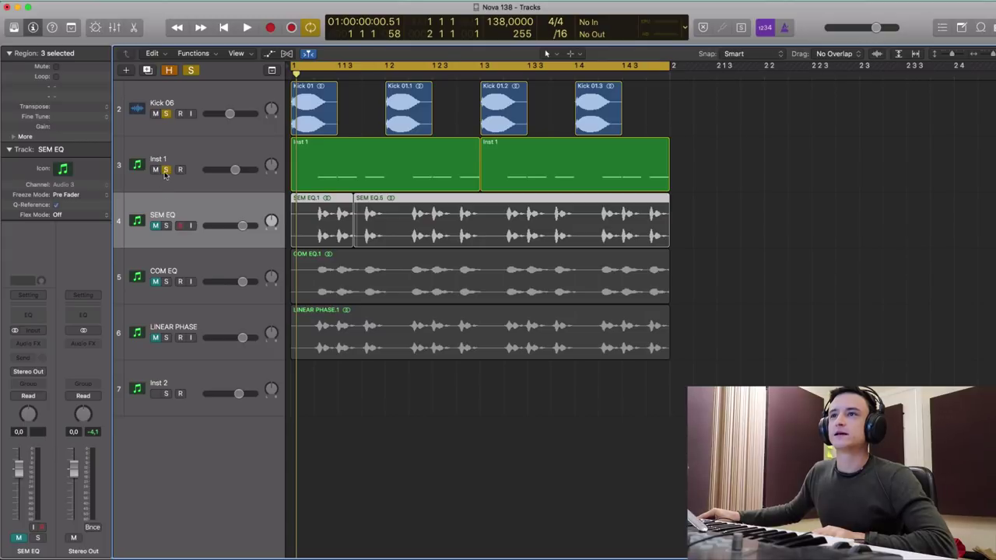
pyautogui.click(166, 171)
pyautogui.click(167, 226)
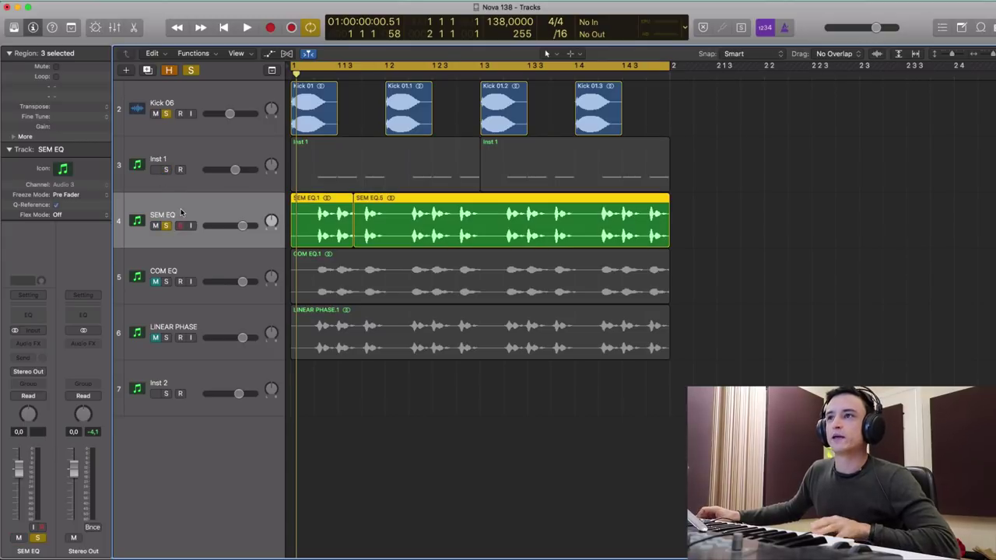
# Step: Examine the waveform shape of the individual bass notes on the SEM EQ track up close
pyautogui.scroll(10, 406, 224)
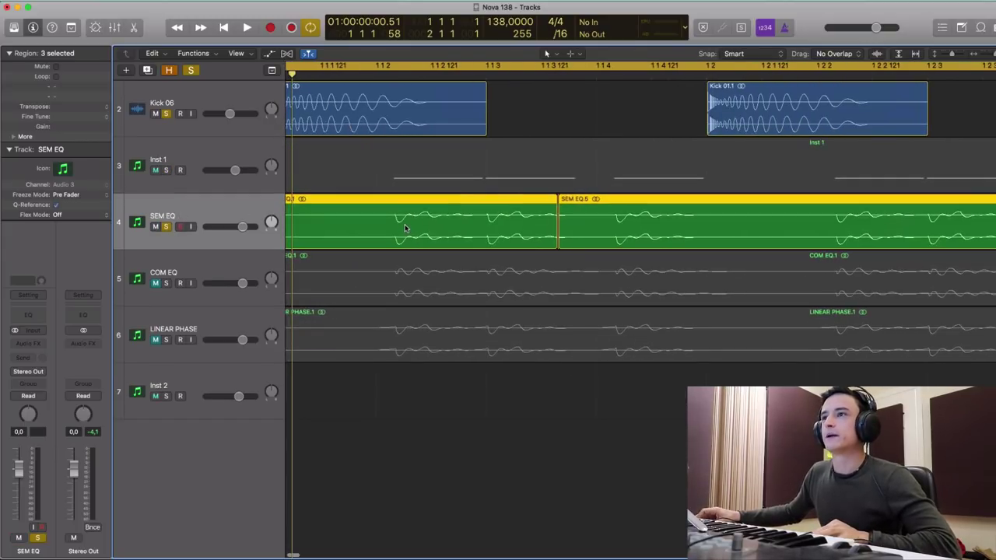
pyautogui.scroll(-3, 404, 230)
pyautogui.scroll(-3, 404, 229)
pyautogui.scroll(8, 404, 230)
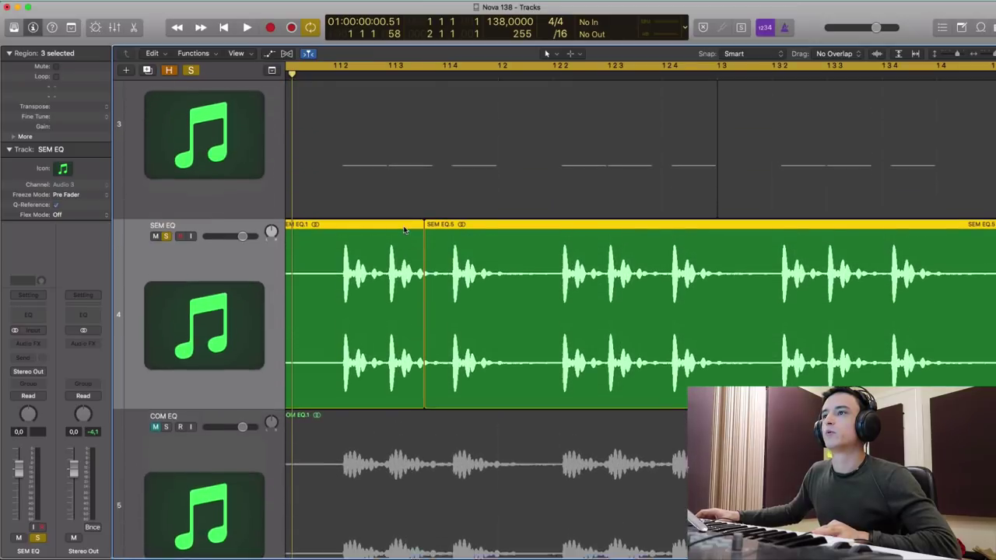
pyautogui.scroll(-8, 403, 230)
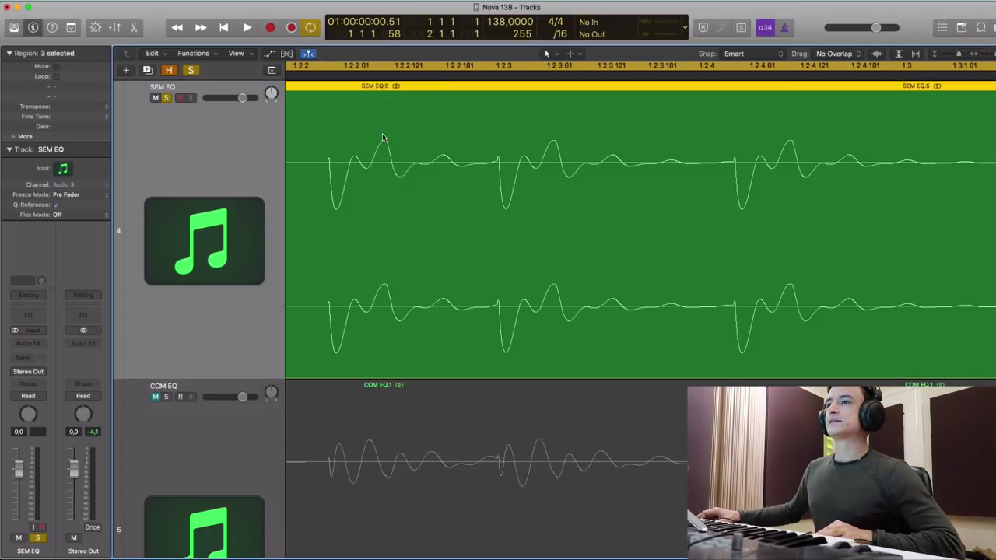
pyautogui.scroll(2, 383, 137)
pyautogui.scroll(4, 382, 138)
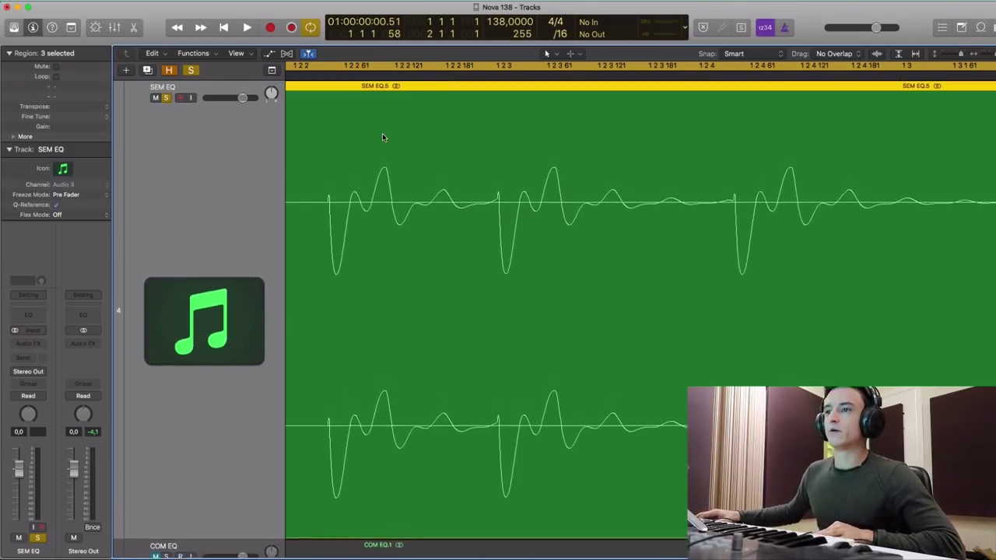
pyautogui.scroll(3, 341, 185)
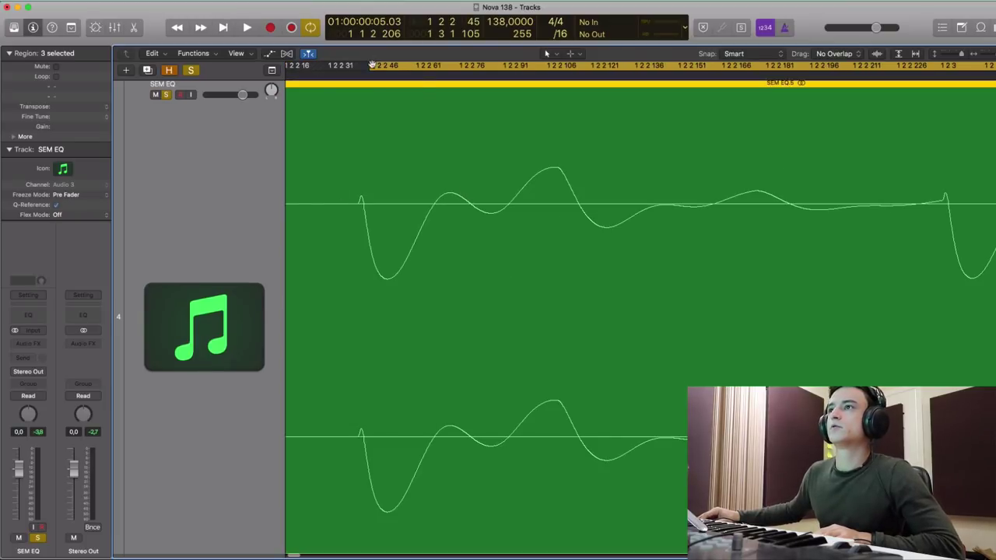
# Step: Move the start of the cycle range to 1 2 2 30, just before the SEM EQ note
pyautogui.moveTo(372, 65); pyautogui.dragTo(329, 66)
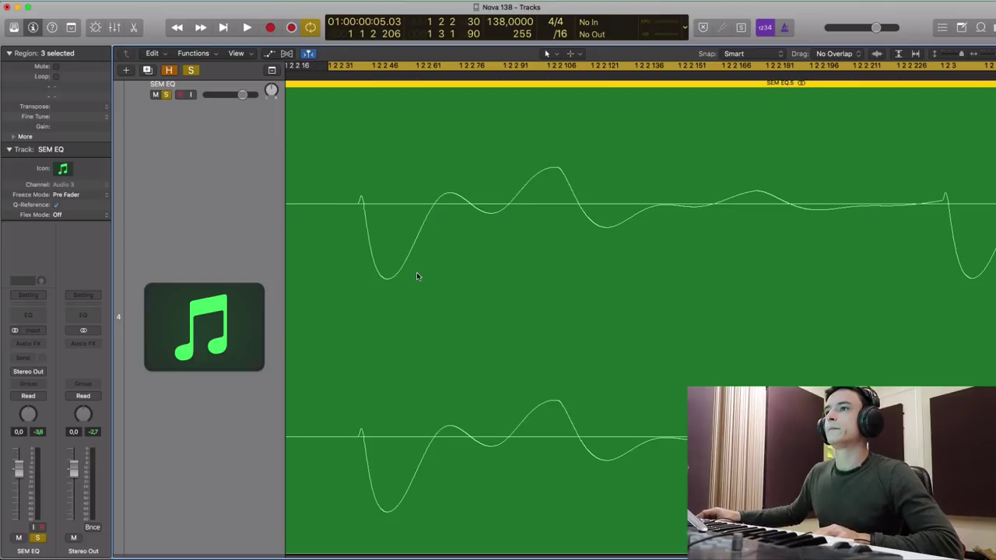
pyautogui.scroll(-5, 416, 272)
pyautogui.scroll(5, 417, 276)
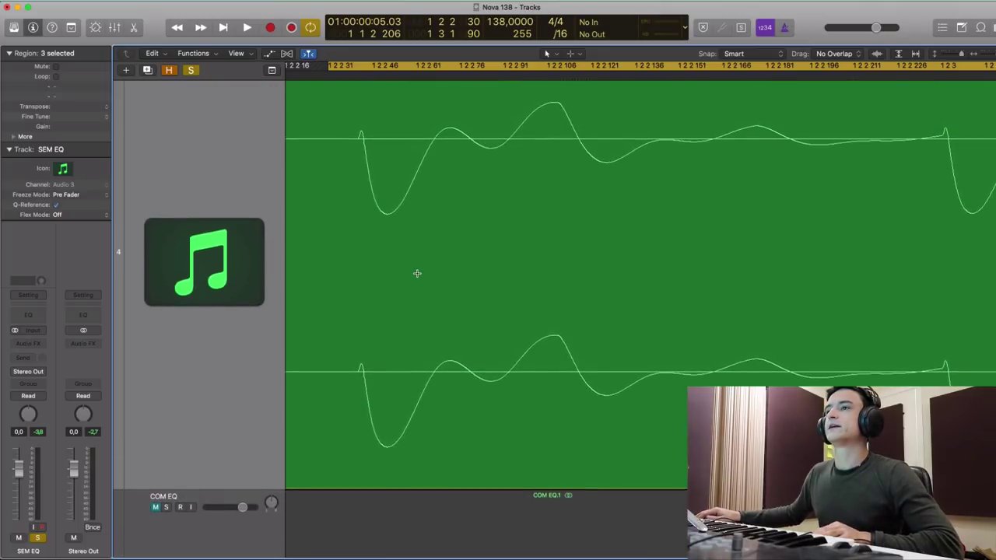
pyautogui.scroll(-3, 417, 276)
pyautogui.scroll(5, 417, 275)
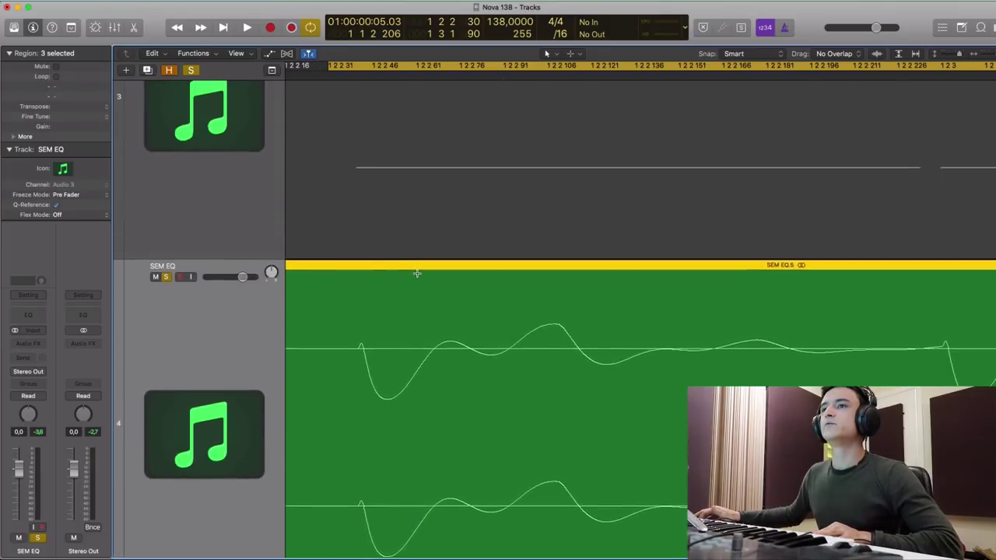
pyautogui.scroll(-5, 417, 276)
pyautogui.scroll(-5, 416, 272)
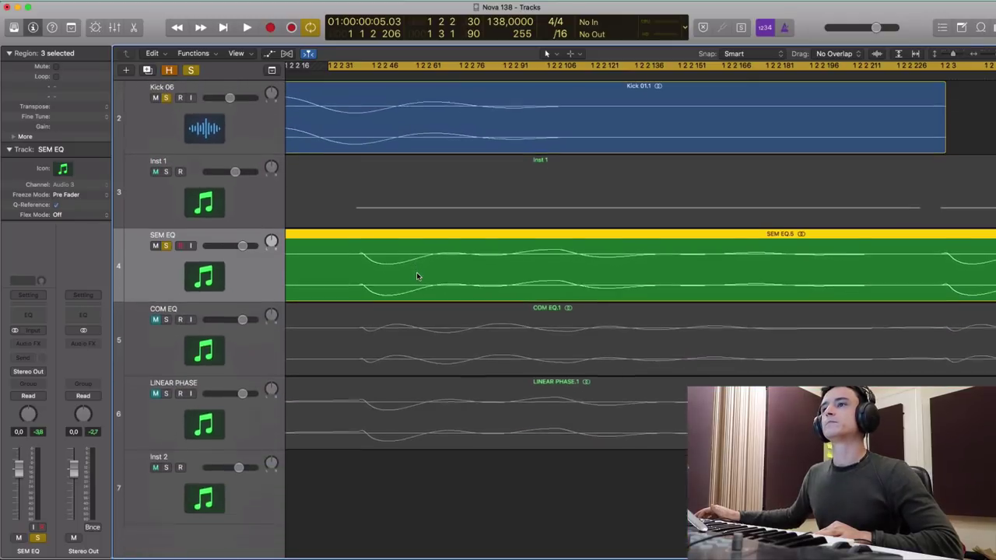
# Step: Switch the solo from the SEM EQ track back to the Inst 1 track
pyautogui.click(274, 255)
pyautogui.click(259, 185)
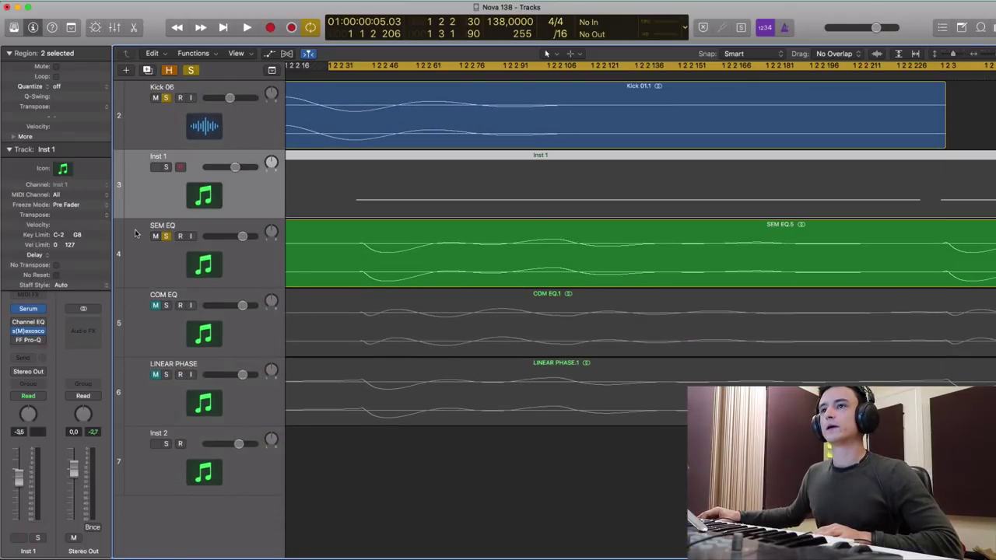
pyautogui.click(166, 237)
pyautogui.click(166, 167)
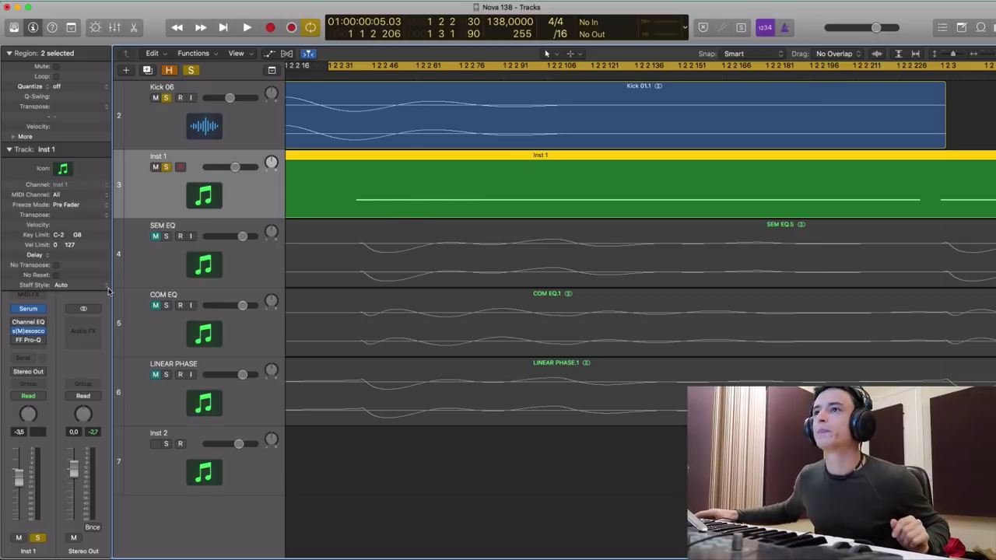
# Step: Play the kick and Inst 1 while comparing Inst 1's Channel EQ low cut enabled and bypassed, leaving it bypassed
pyautogui.press('space')
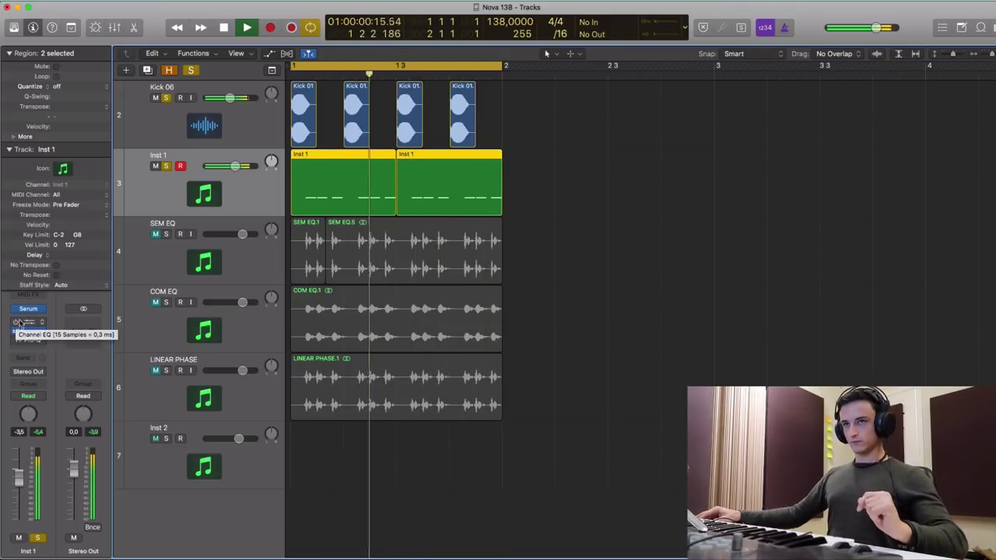
pyautogui.click(35, 321)
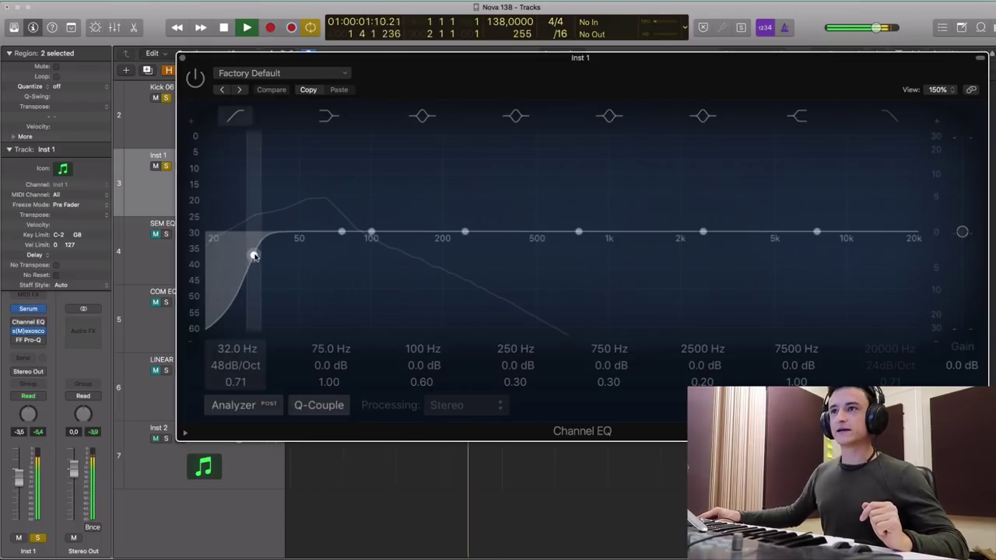
pyautogui.click(195, 77)
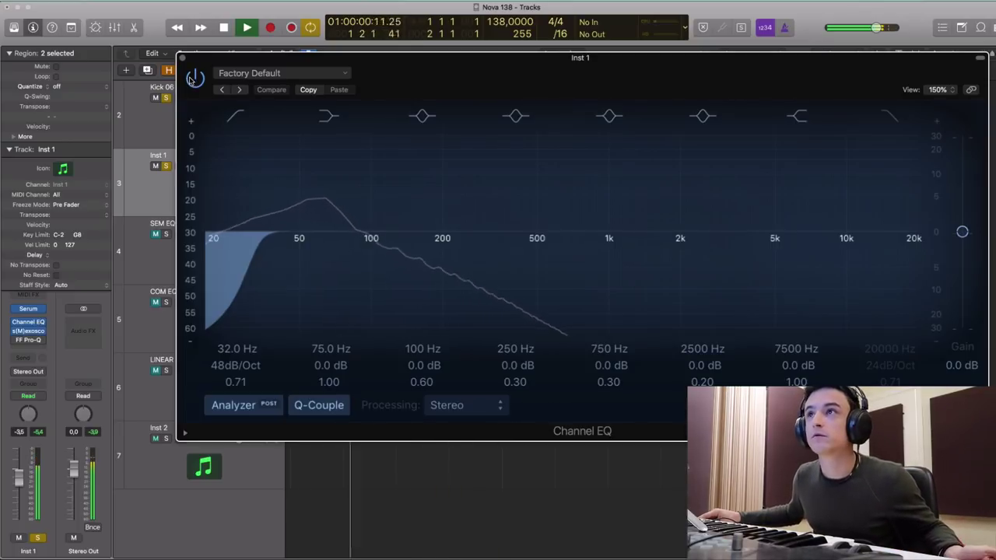
pyautogui.click(194, 77)
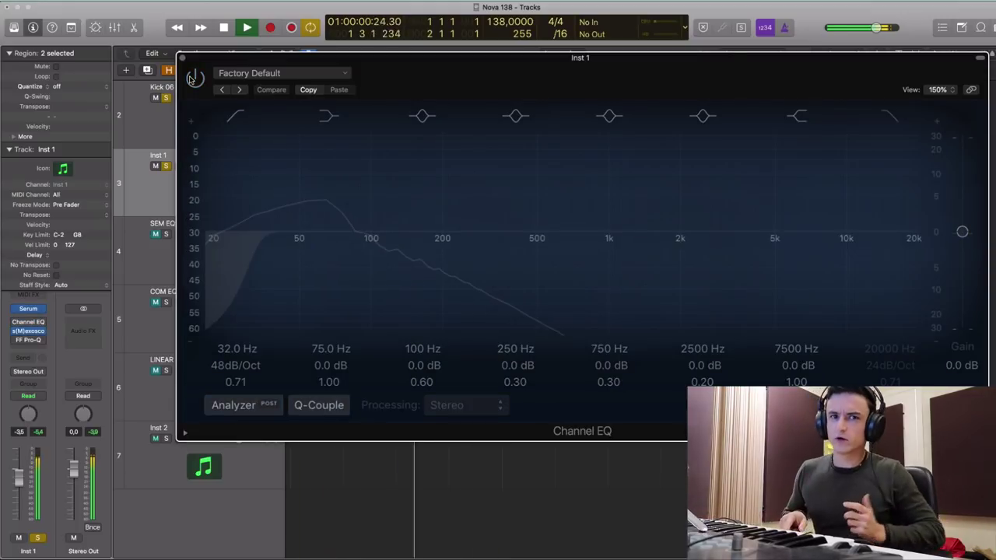
pyautogui.press('space')
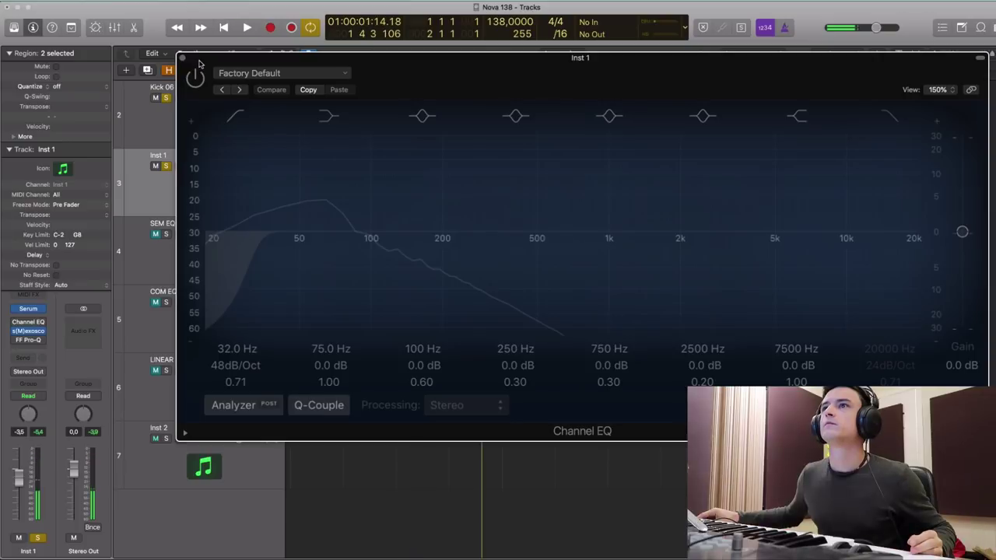
pyautogui.moveTo(201, 66); pyautogui.dragTo(236, 82)
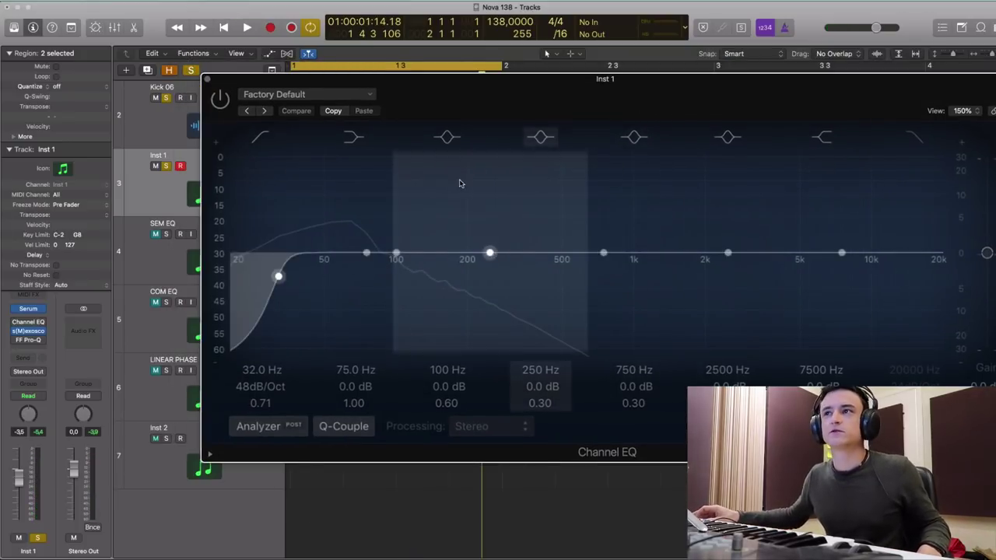
pyautogui.click(208, 79)
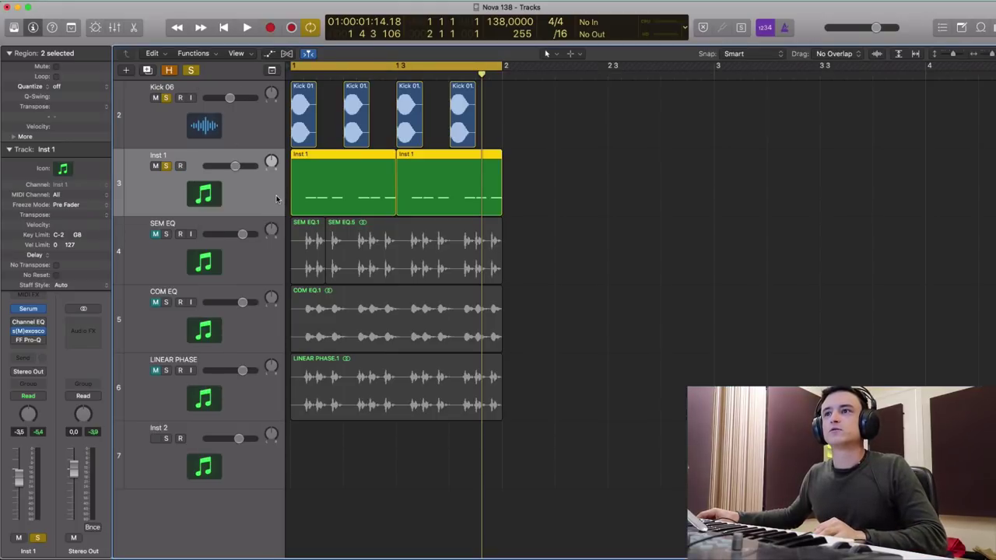
# Step: Compare the start of the first bass note's waveform on the SEM EQ and COM EQ tracks up close
pyautogui.click(272, 274)
pyautogui.press('z')
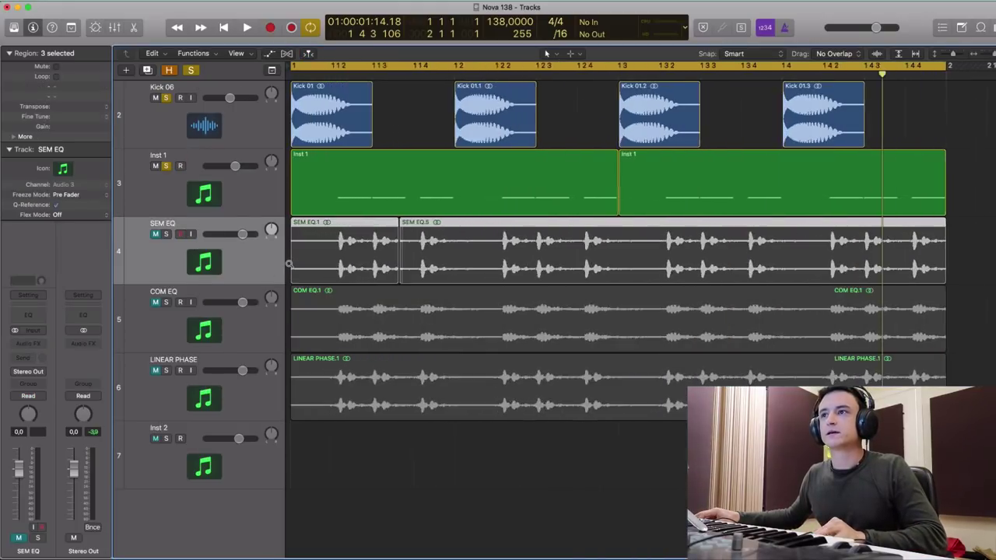
pyautogui.scroll(10, 288, 265)
pyautogui.hscroll(5, 720, 244)
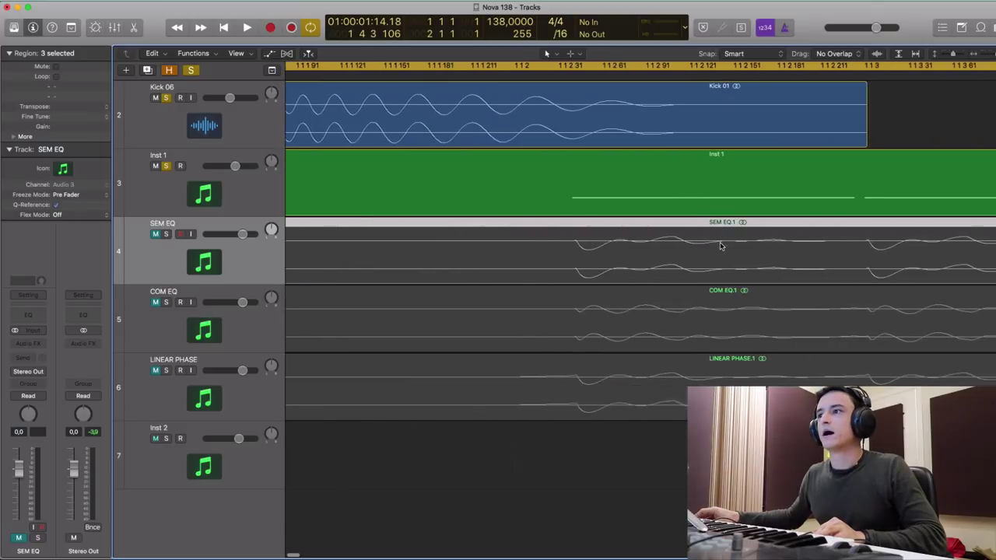
pyautogui.click(252, 290)
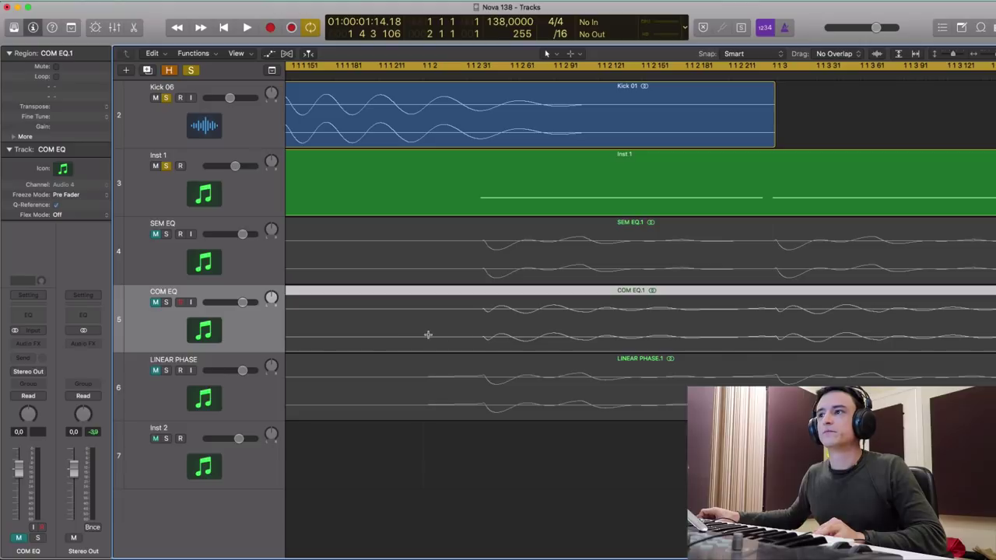
pyautogui.scroll(5, 427, 333)
pyautogui.press('super+Down')
pyautogui.press('super+Down')
pyautogui.press('super+Down')
pyautogui.press('super+Down')
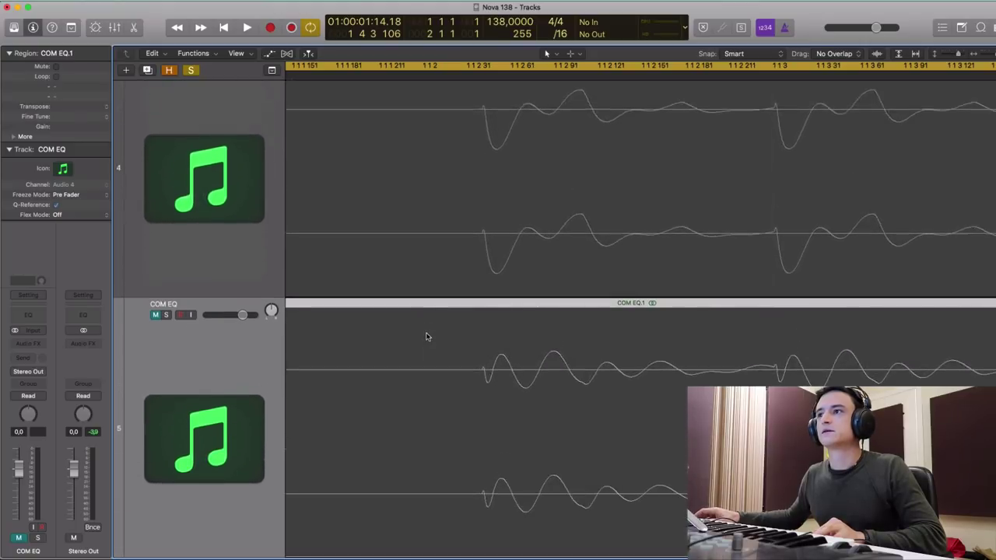
pyautogui.press('super+Right')
pyautogui.press('super+Right')
pyautogui.press('super+Right')
pyautogui.hscroll(10, 426, 336)
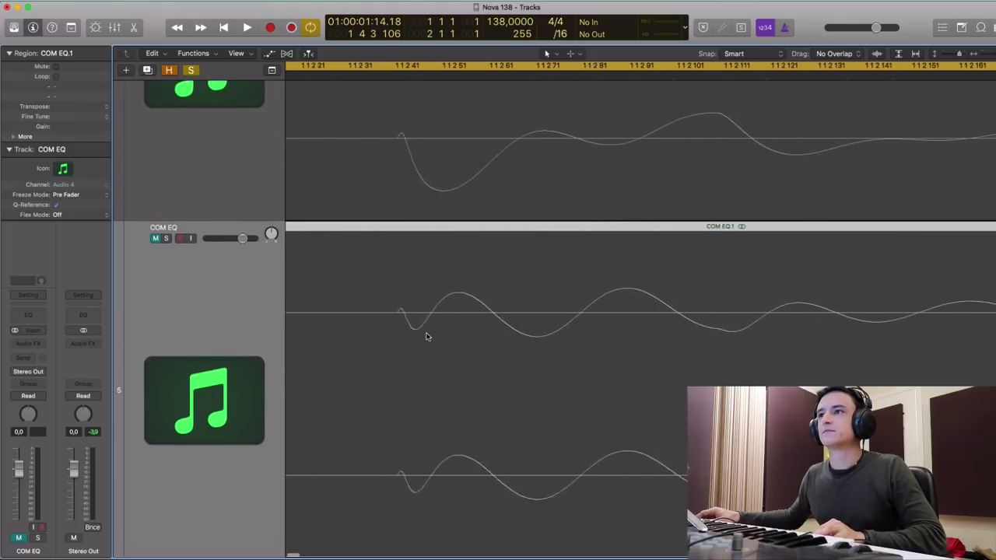
pyautogui.press('super+Right')
pyautogui.press('super+Right')
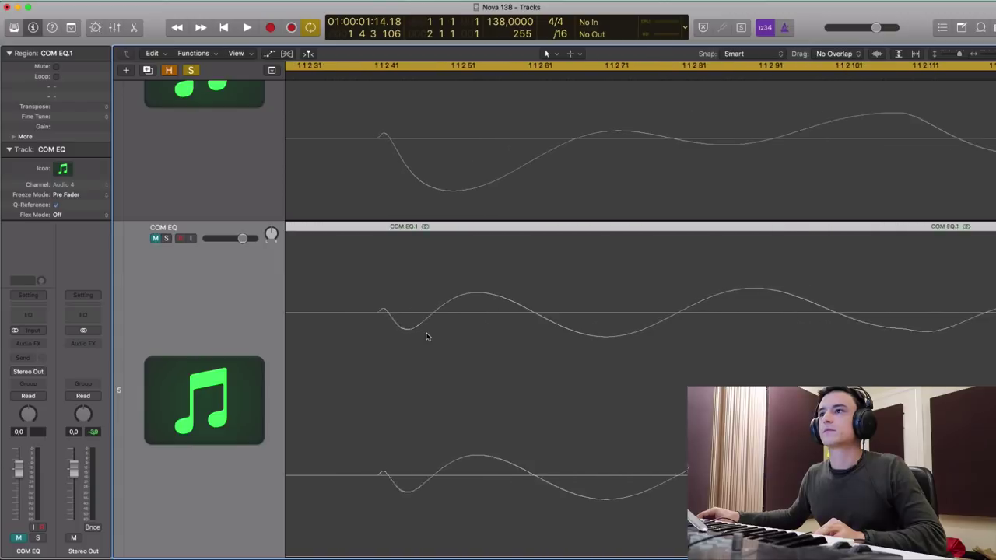
pyautogui.press('super+Left')
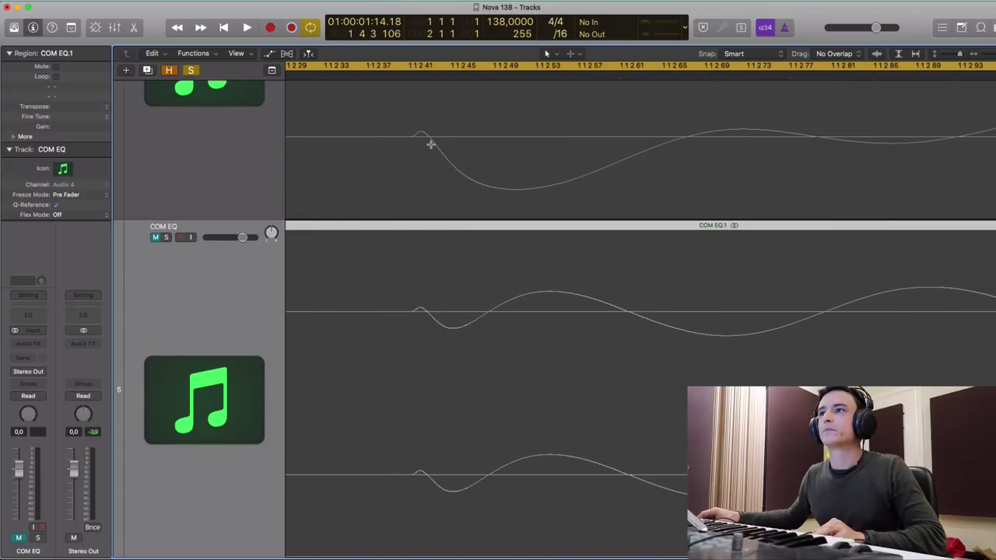
# Step: Solo the SEM EQ track and bring the COM EQ waveform below it into view
pyautogui.scroll(5, 163, 112)
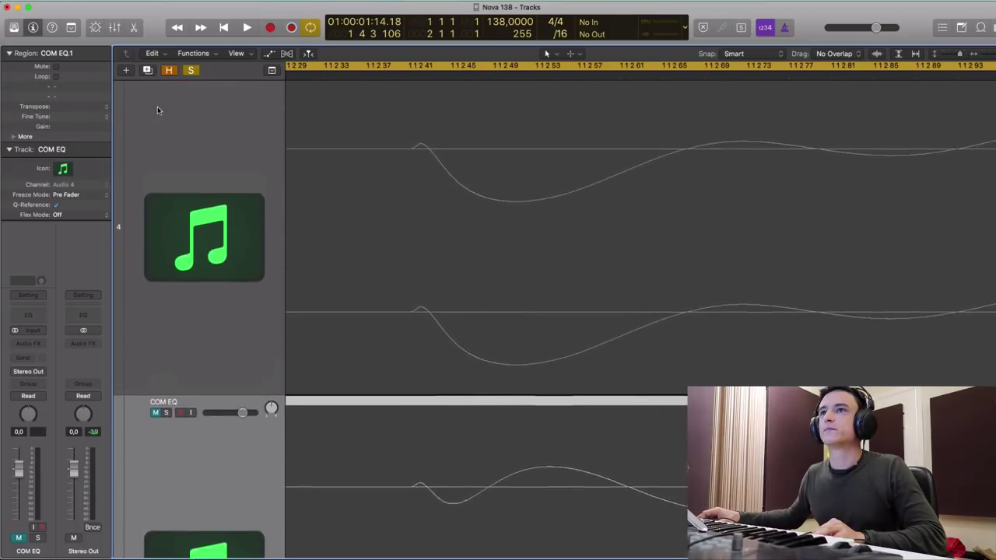
pyautogui.scroll(2, 157, 110)
pyautogui.click(166, 149)
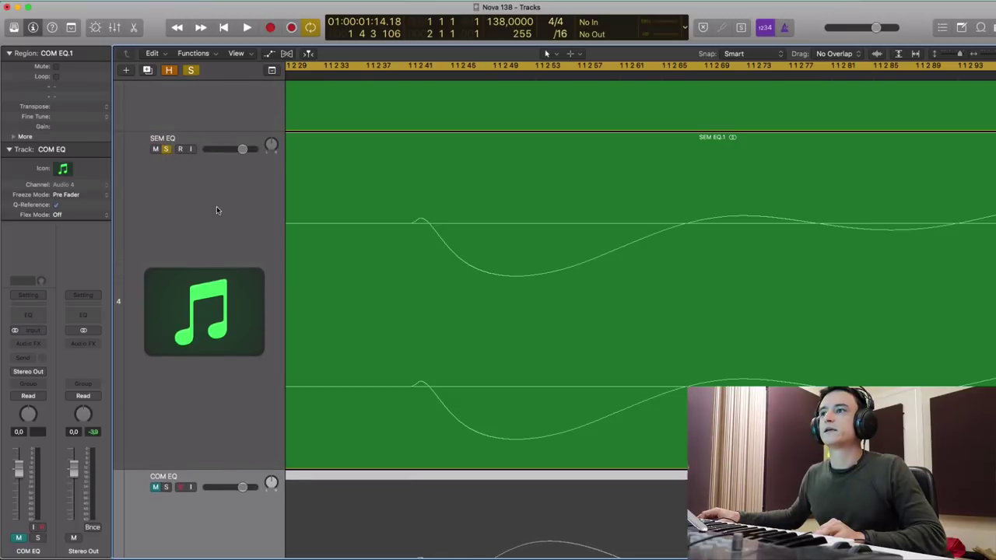
pyautogui.scroll(-4, 216, 206)
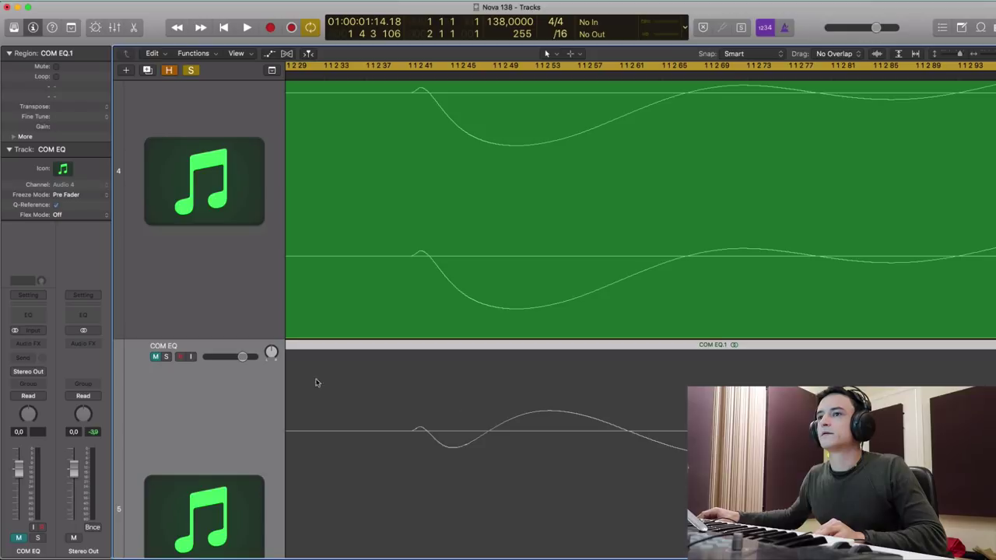
# Step: Solo the COM EQ track and compare its waveform with the SEM EQ waveform above it
pyautogui.click(156, 356)
pyautogui.click(166, 356)
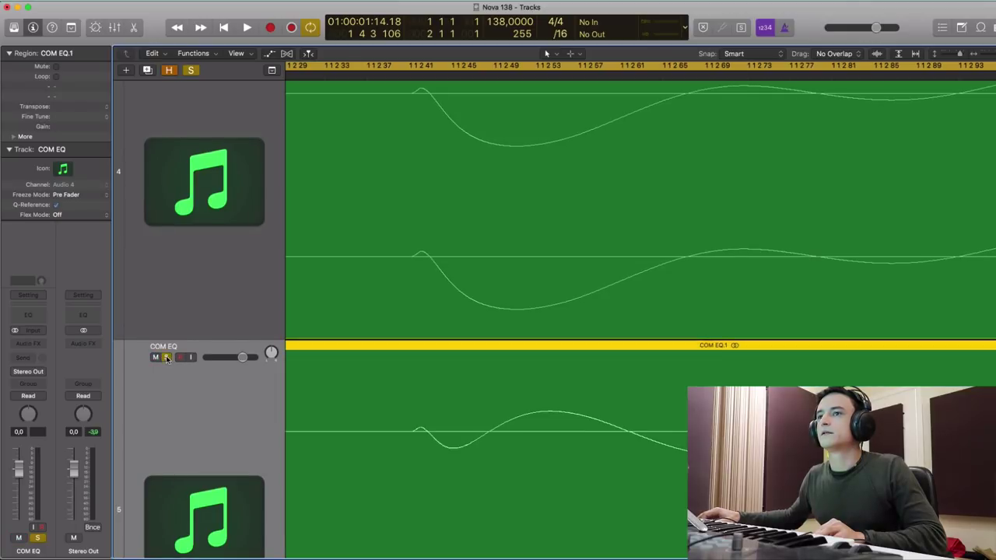
pyautogui.scroll(-4, 448, 351)
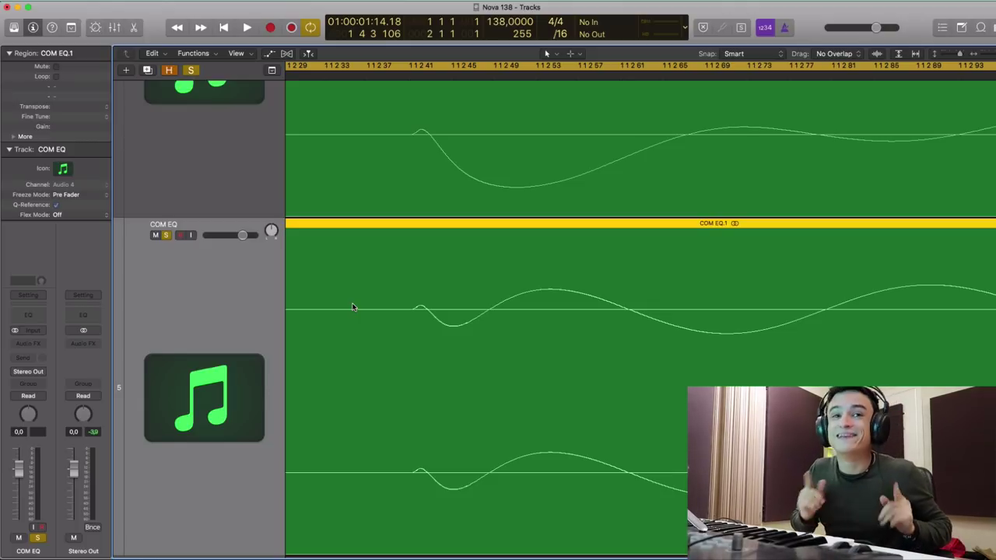
# Step: Select the Inst 1 track and open its FF Pro-Q plug-in
pyautogui.scroll(10, 227, 125)
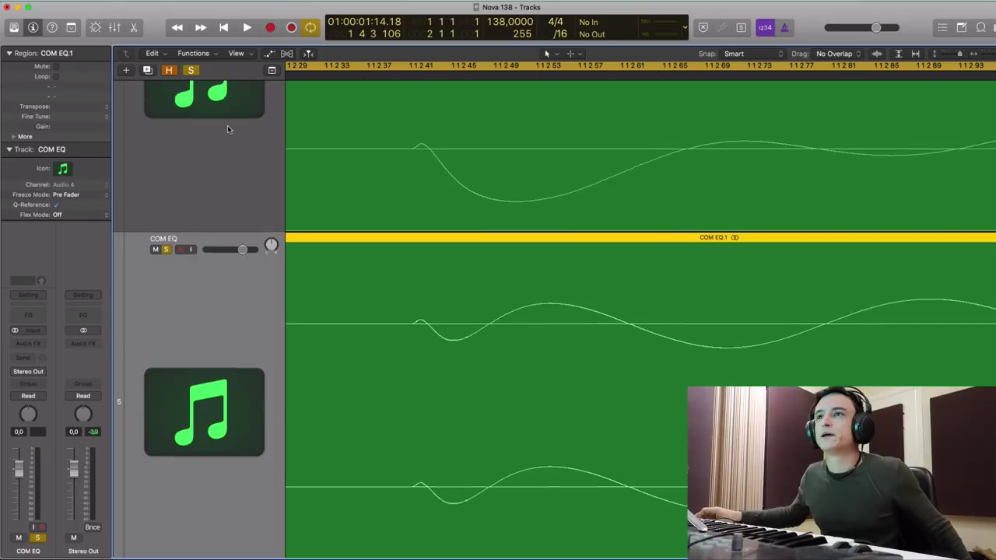
pyautogui.scroll(10, 227, 125)
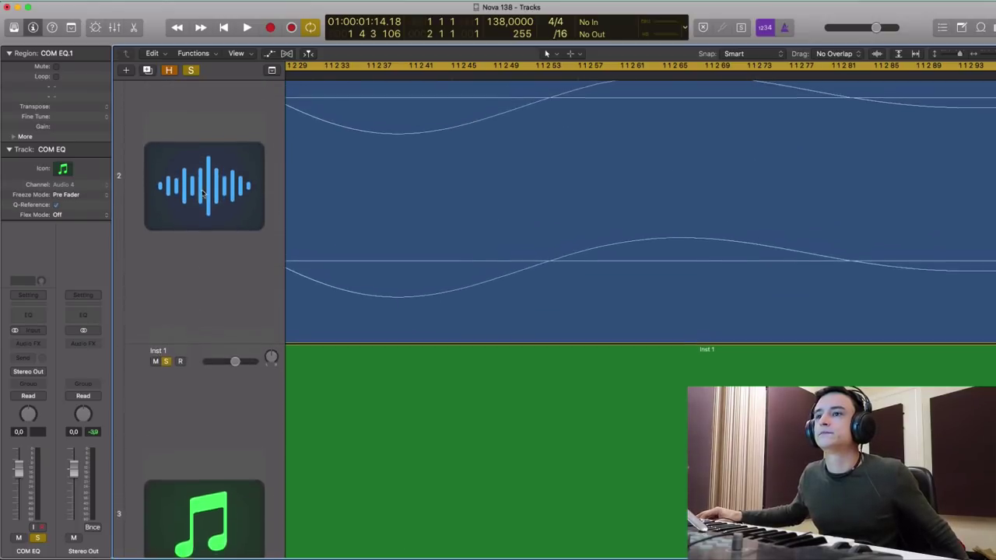
pyautogui.click(121, 389)
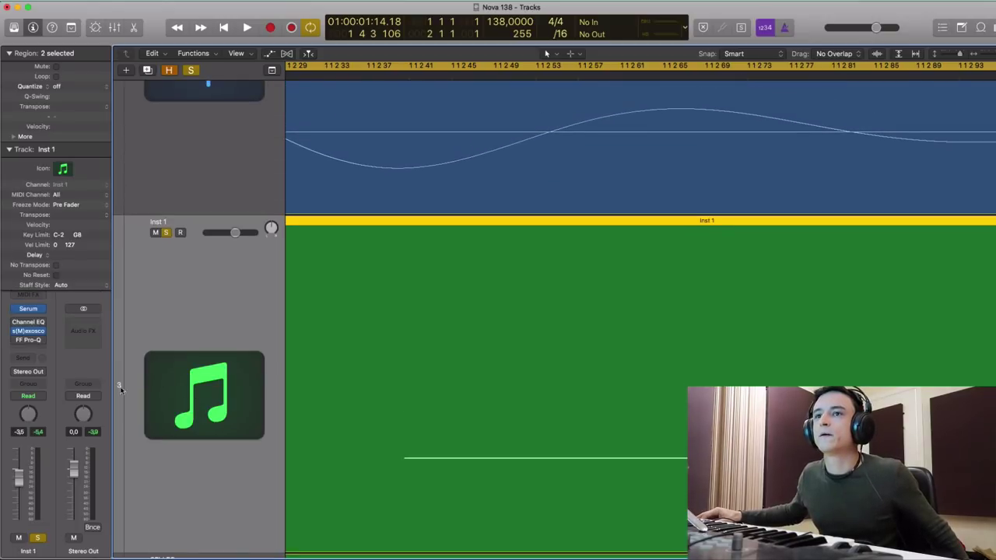
pyautogui.click(29, 341)
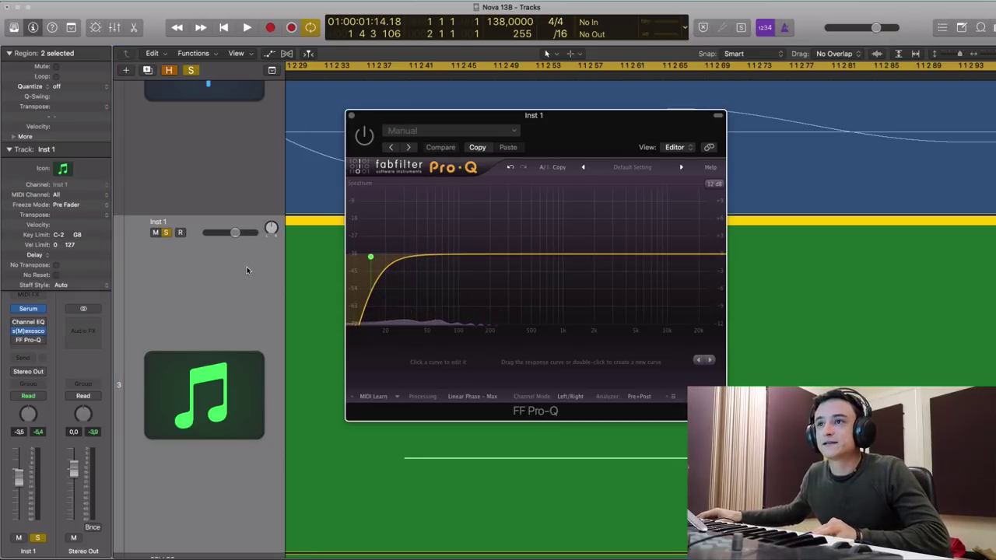
# Step: Unsolo the SEM EQ and COM EQ tracks, leaving the kick and Inst 1 soloed, with all tracks fitted in view
pyautogui.scroll(-10, 253, 271)
pyautogui.scroll(-3, 253, 272)
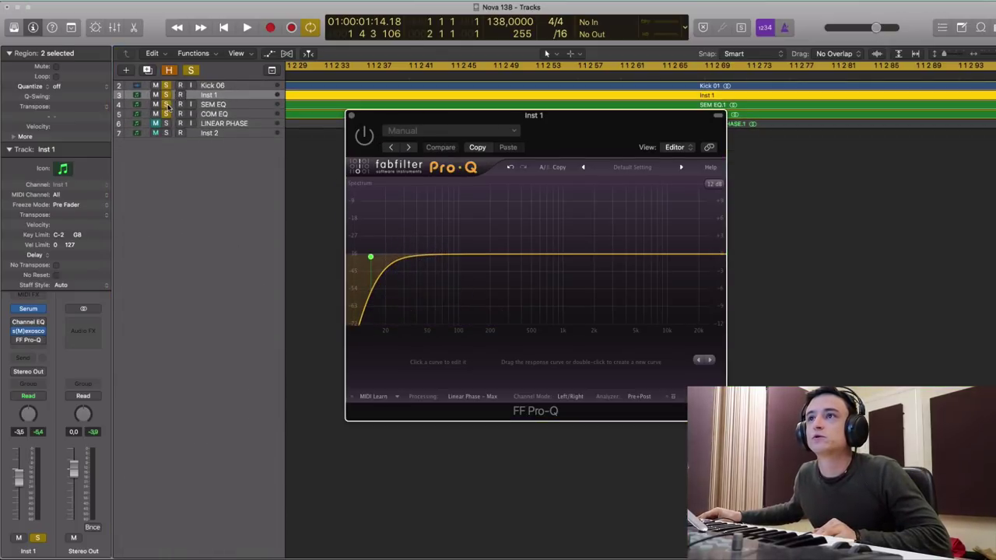
pyautogui.click(166, 104)
pyautogui.click(165, 113)
pyautogui.scroll(10, 194, 116)
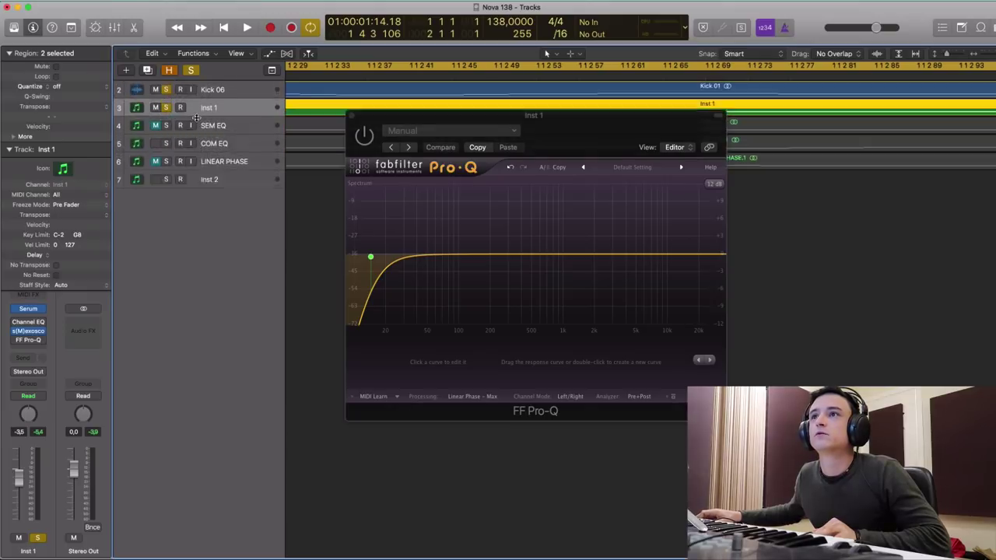
pyautogui.scroll(1, 202, 173)
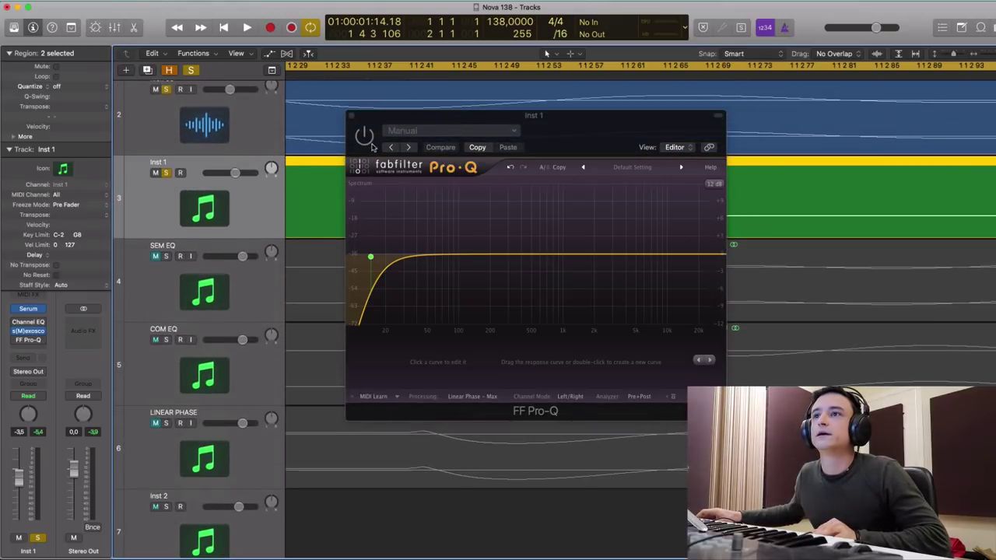
# Step: Rename the Inst 1 track as BASS
pyautogui.doubleClick(163, 161)
pyautogui.write('BASS')
pyautogui.press('Return')
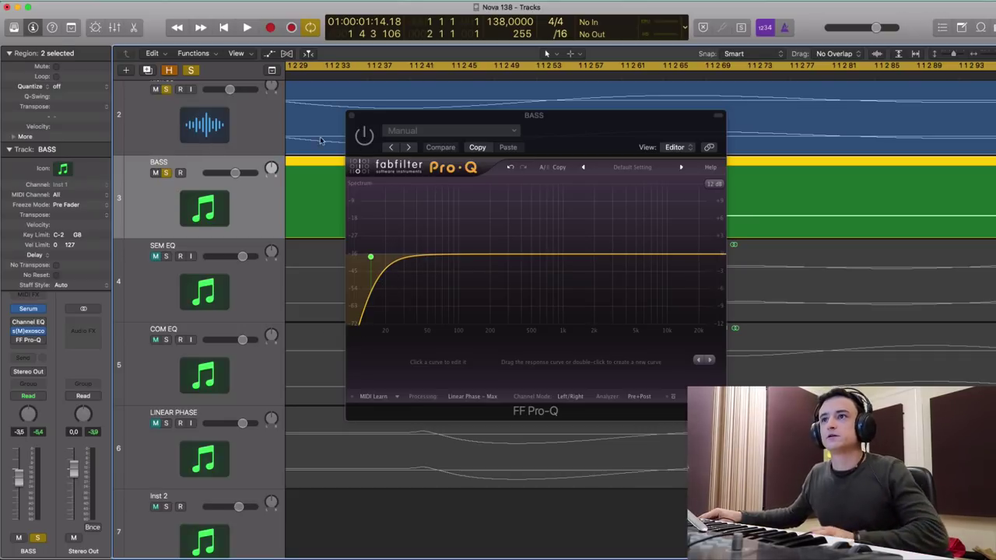
# Step: Play the kick and BASS with FF Pro-Q bypassed and enabled, leave it enabled, stop playback and close the plug-in
pyautogui.press('space')
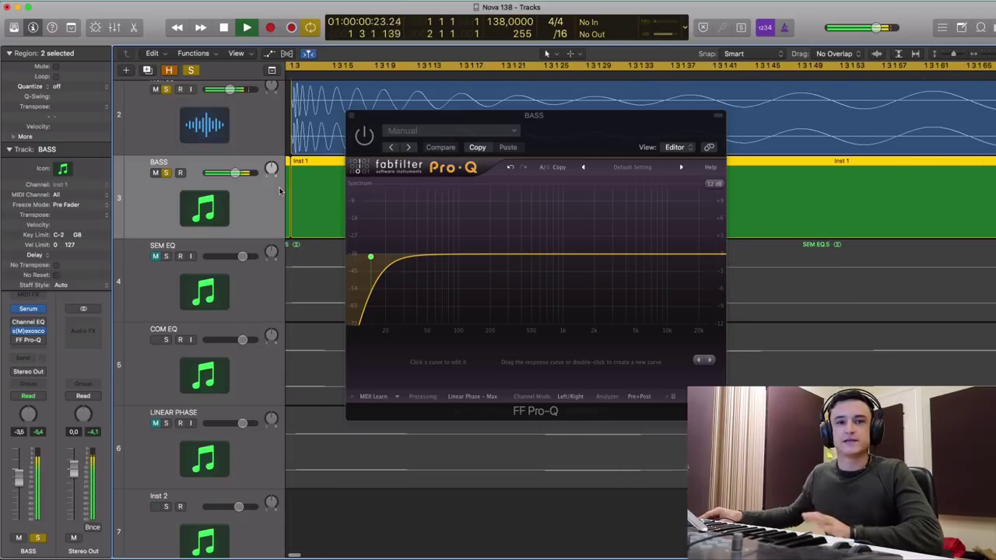
pyautogui.click(364, 136)
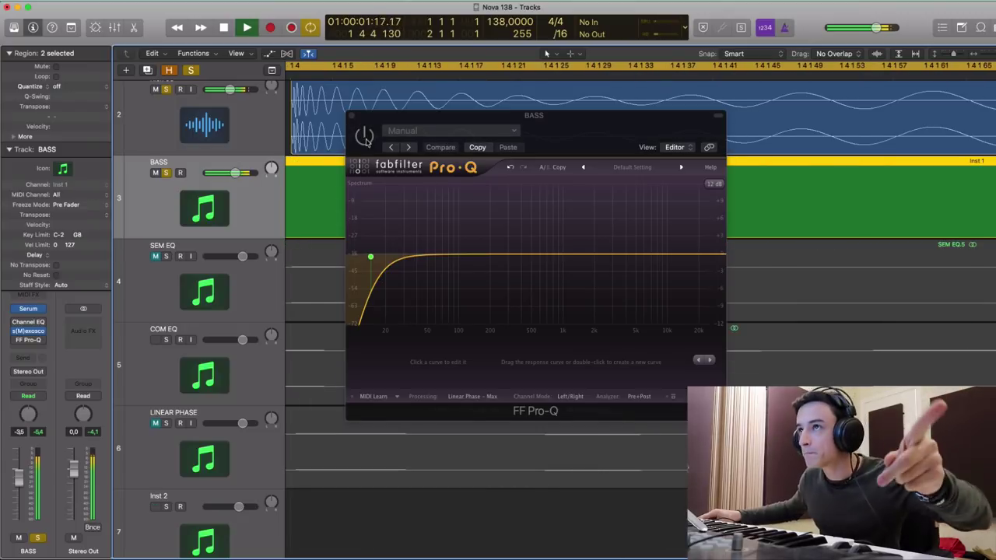
pyautogui.click(366, 138)
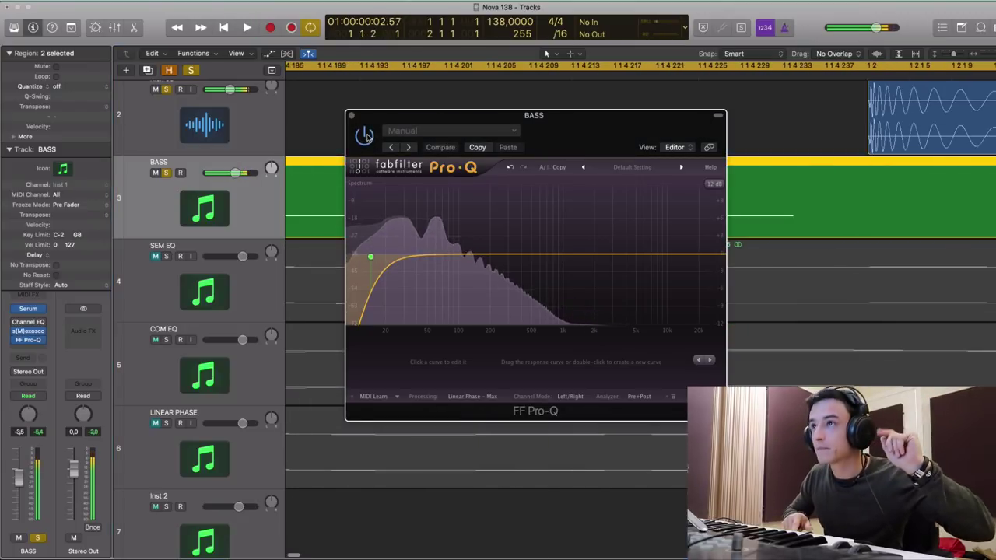
pyautogui.press('space')
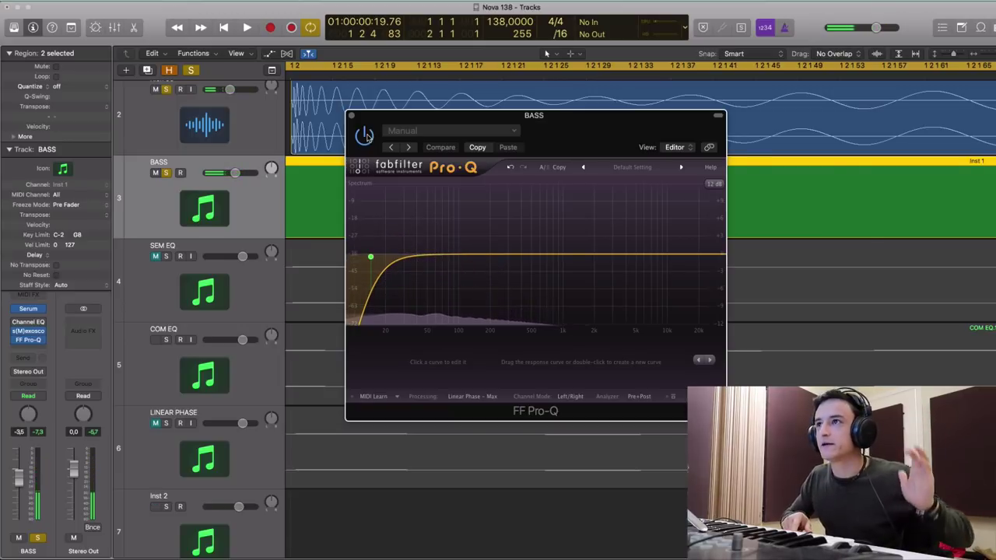
pyautogui.press('space')
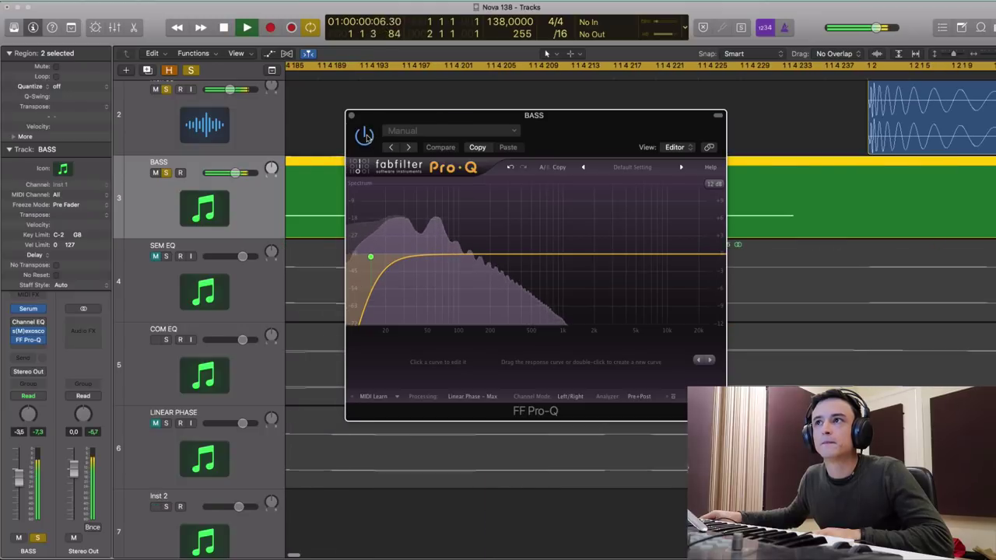
pyautogui.press('space')
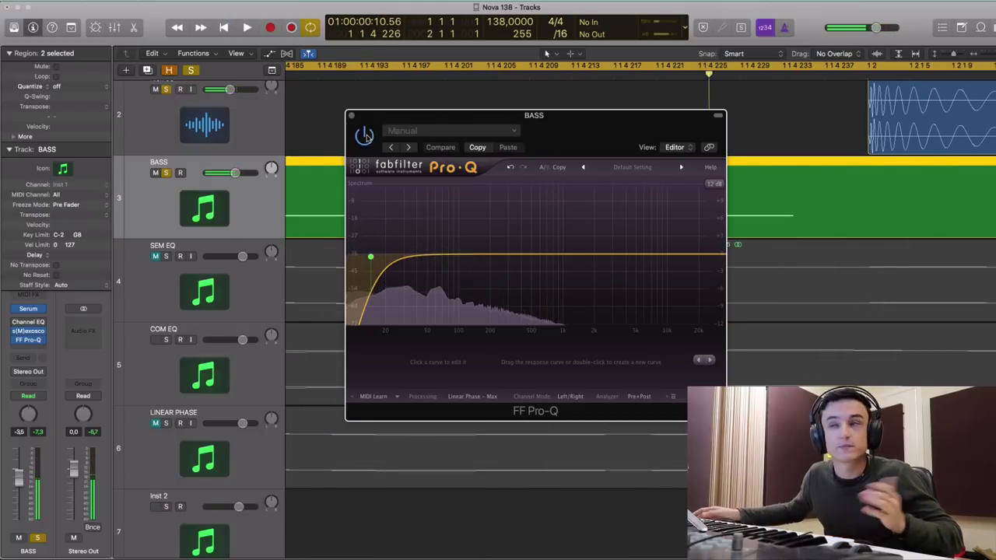
pyautogui.click(350, 115)
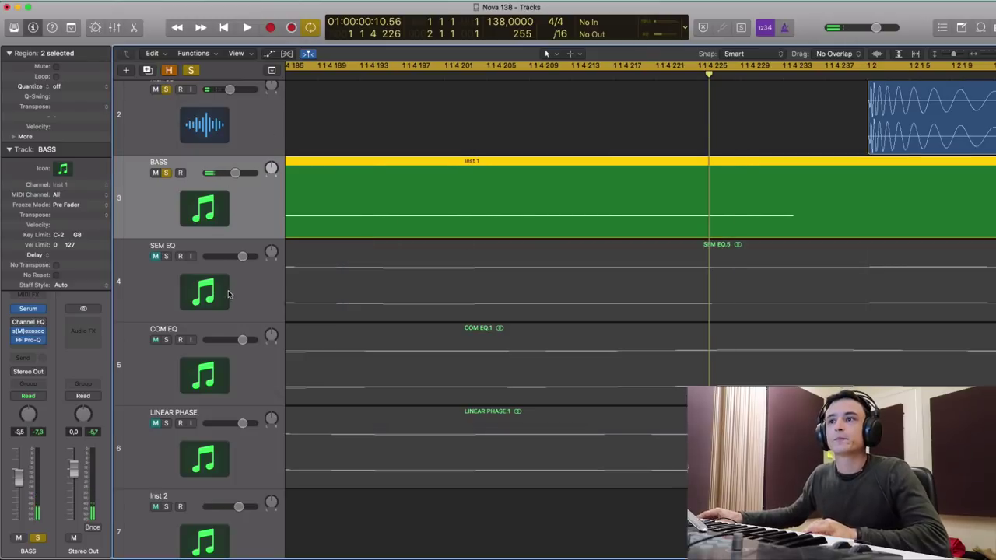
# Step: Move the LINEAR PHASE track above COM EQ, directly below the SEM EQ track
pyautogui.click(181, 438)
pyautogui.click(155, 423)
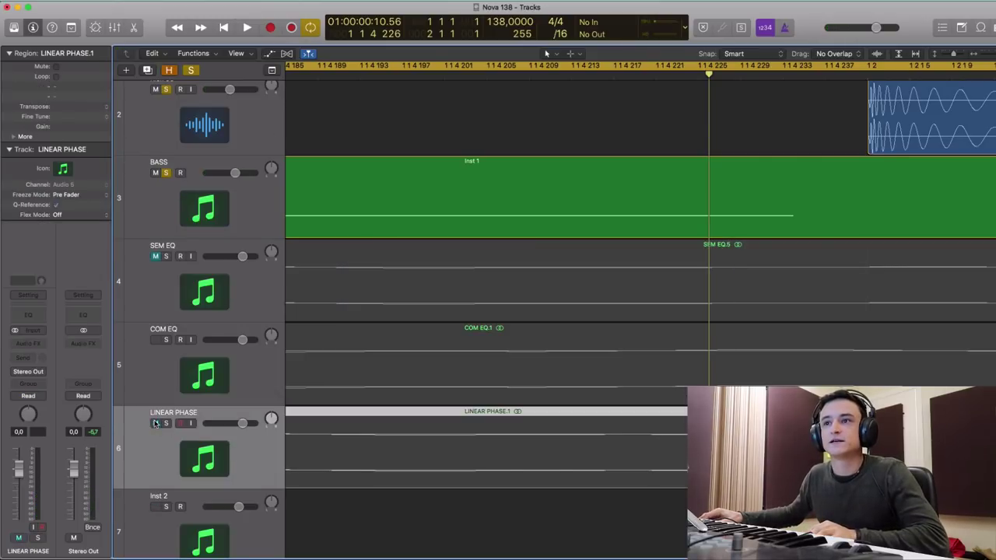
pyautogui.moveTo(172, 411); pyautogui.dragTo(180, 311)
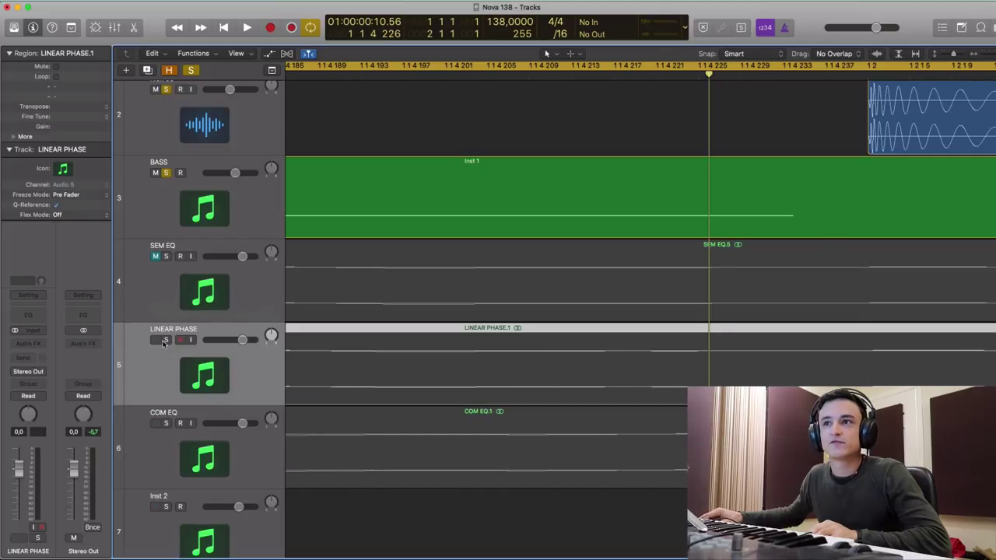
# Step: Solo the LINEAR PHASE and SEM EQ tracks and unsolo the BASS track
pyautogui.click(166, 340)
pyautogui.click(166, 256)
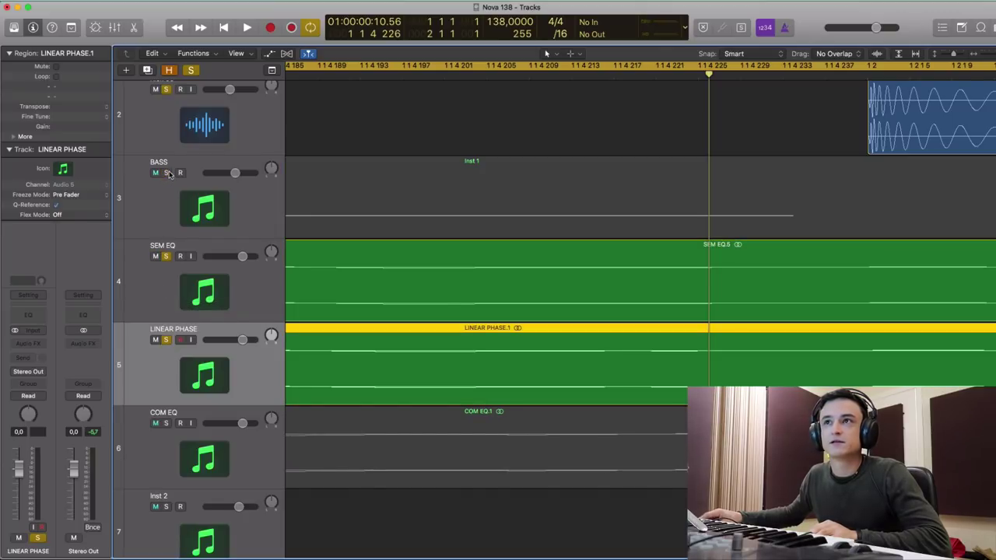
pyautogui.click(166, 172)
# Step: Compare the start of the first bass note's waveform on the SEM EQ and LINEAR PHASE tracks up close
pyautogui.press('z')
pyautogui.scroll(3, 409, 272)
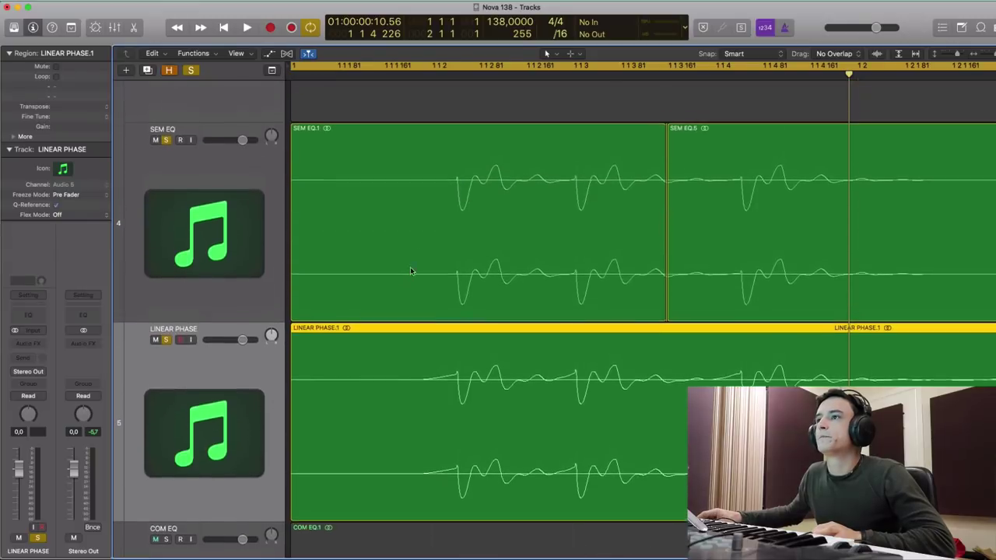
pyautogui.click(428, 162)
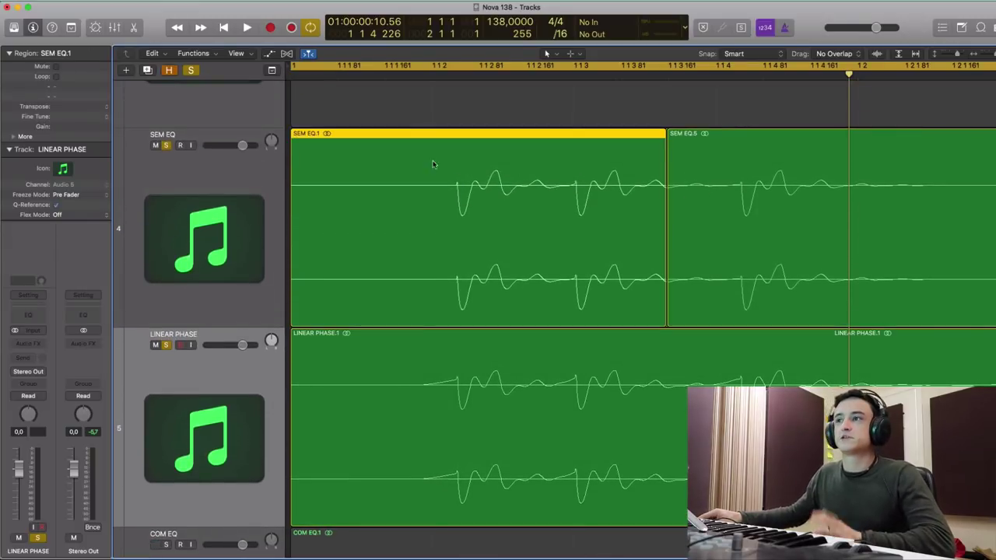
pyautogui.scroll(2, 465, 217)
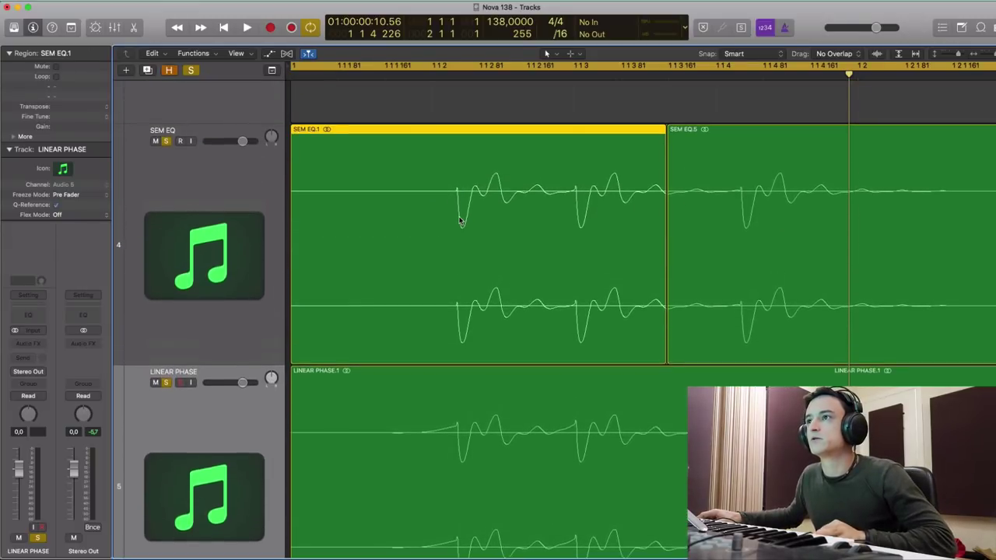
pyautogui.scroll(-3, 459, 222)
pyautogui.scroll(5, 458, 220)
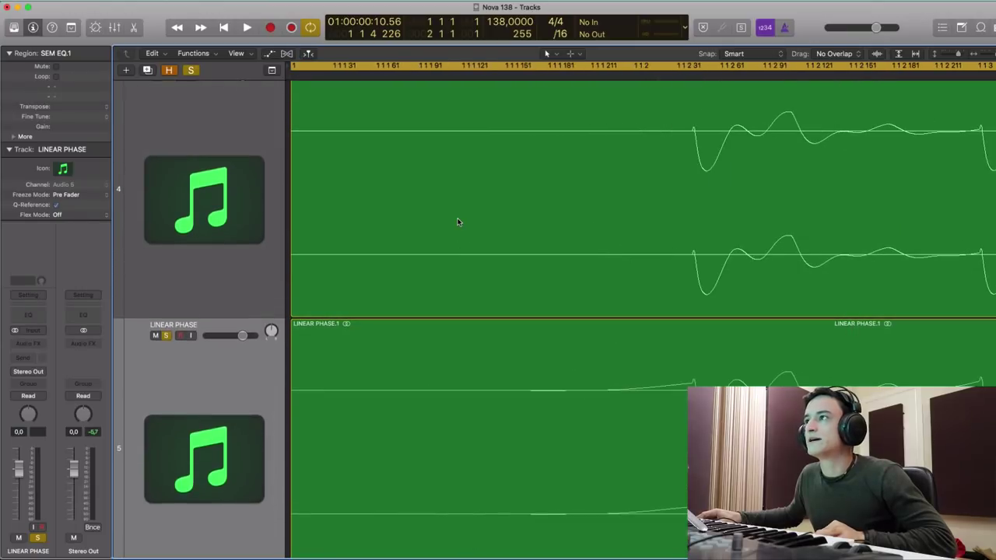
pyautogui.hscroll(10, 470, 217)
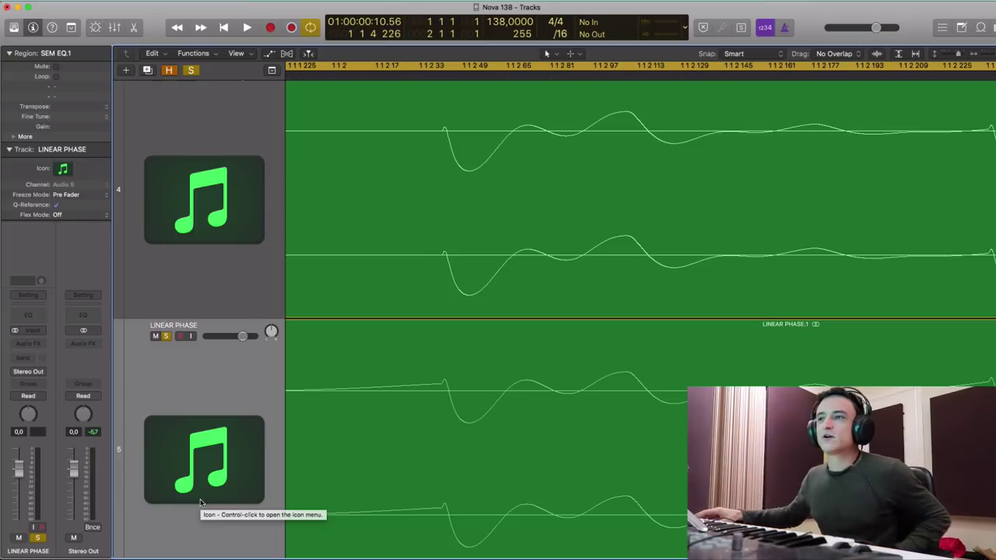
pyautogui.scroll(-1, 459, 404)
pyautogui.hscroll(-3, 460, 405)
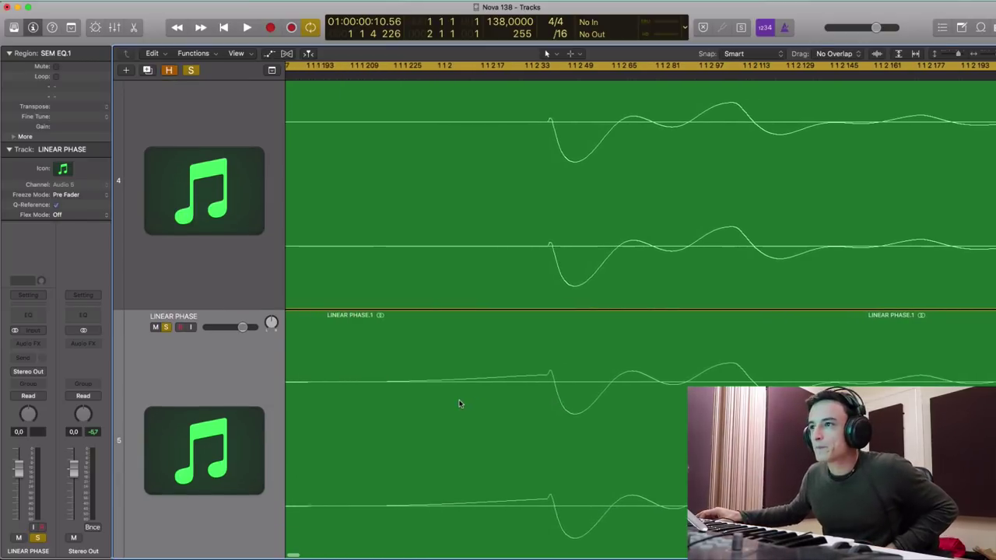
pyautogui.hscroll(-1, 459, 404)
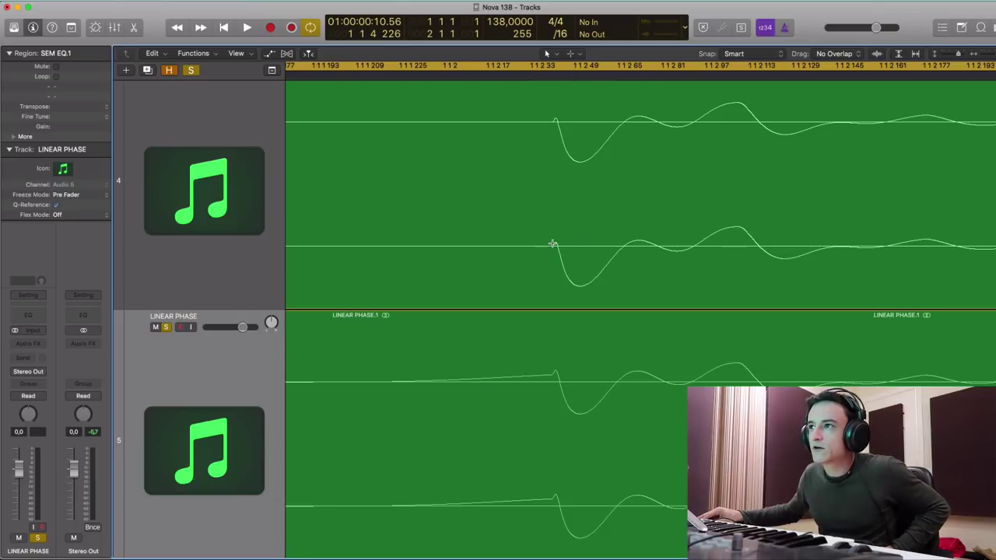